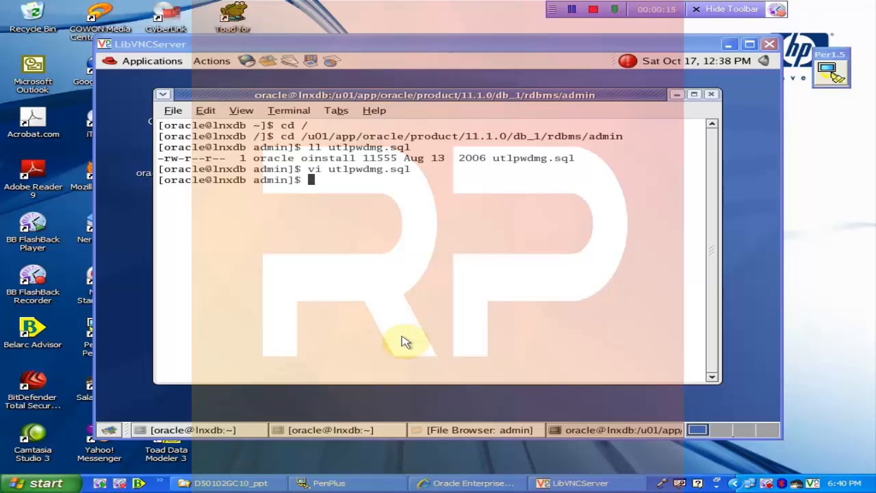
- Launch sqlplus in the terminal, log in as sys 'as sysdba', and begin an @ script command
click(239, 222)
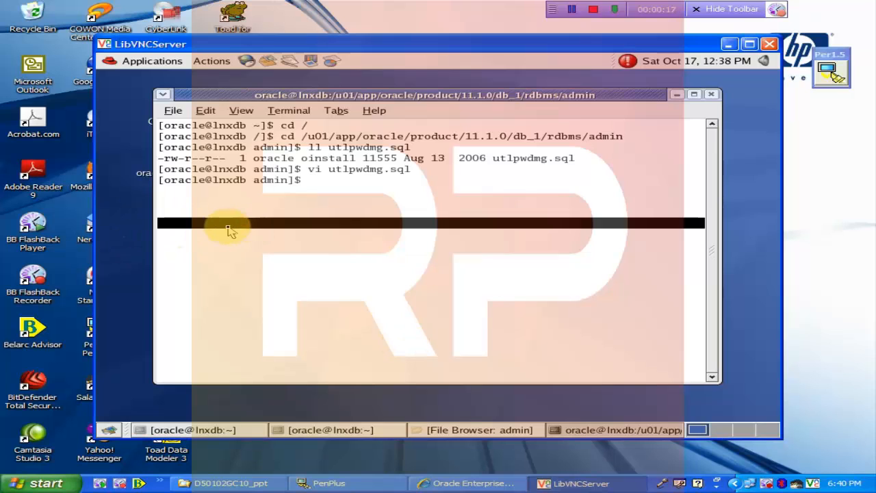
text(sqlplus)
key(Return)
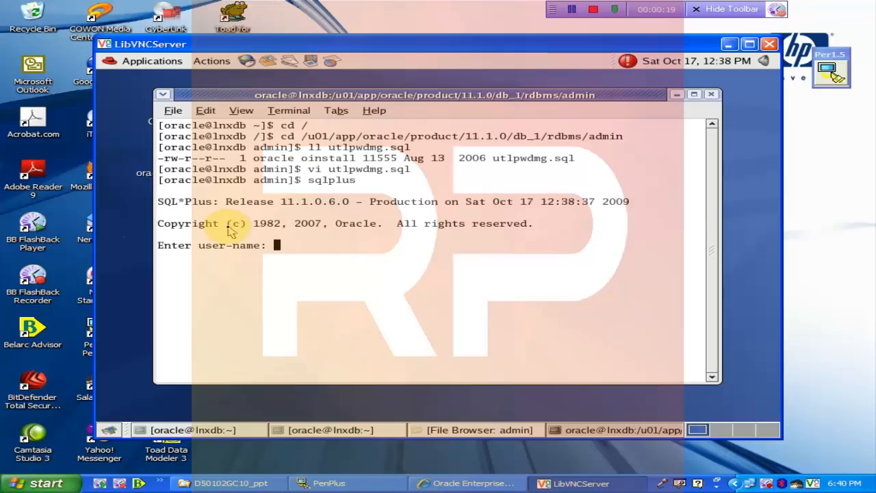
text(sys/oracle)
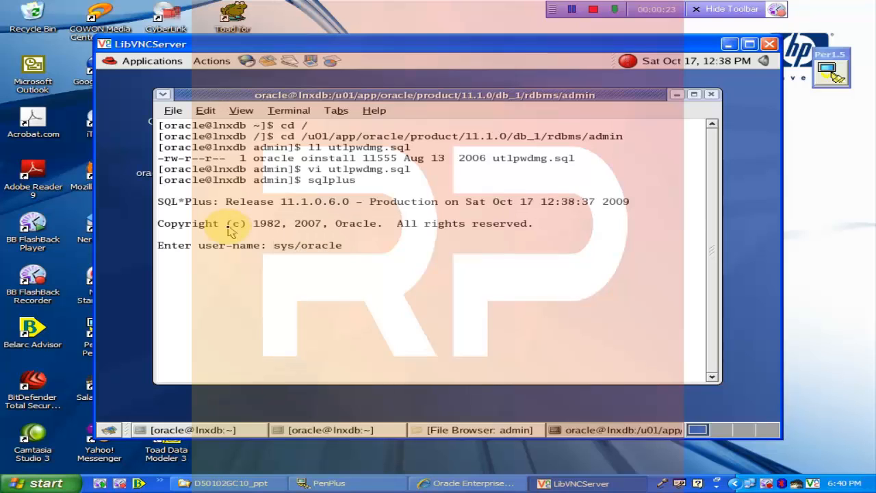
text( as sysdba)
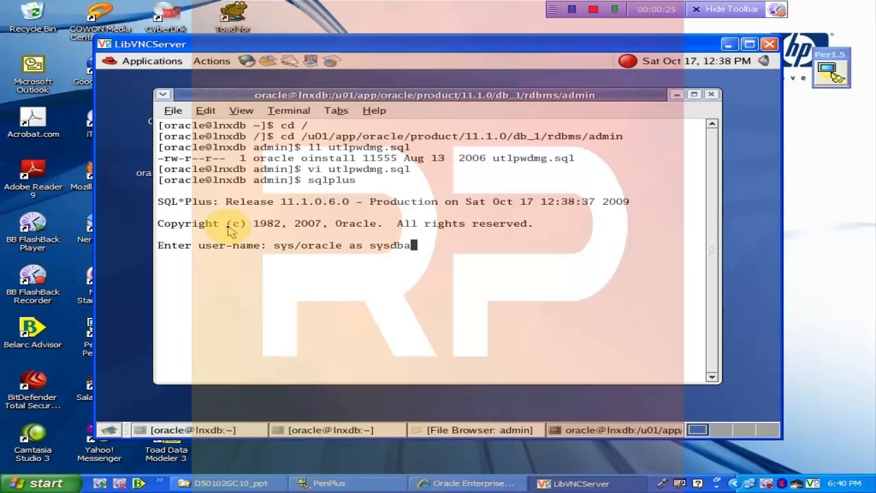
key(Return)
text(@)
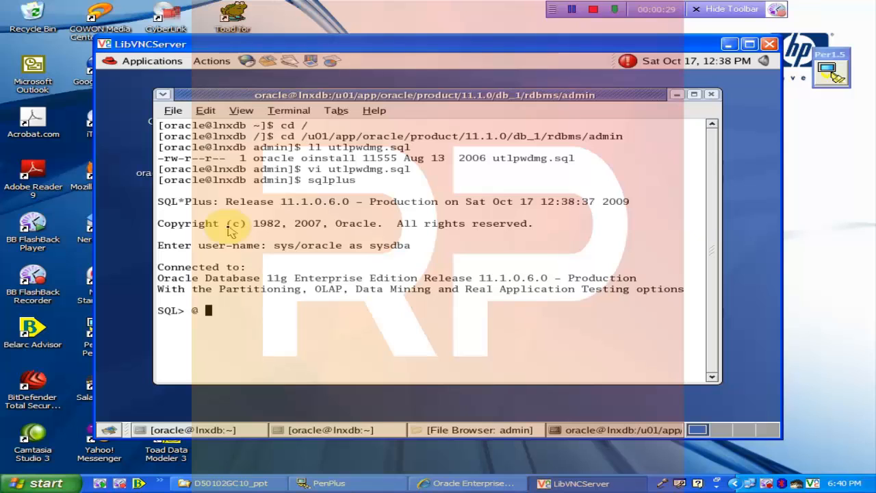
- Run @<admin path>/utlpwdmg.sql to create the password verification functions
right_click(245, 312)
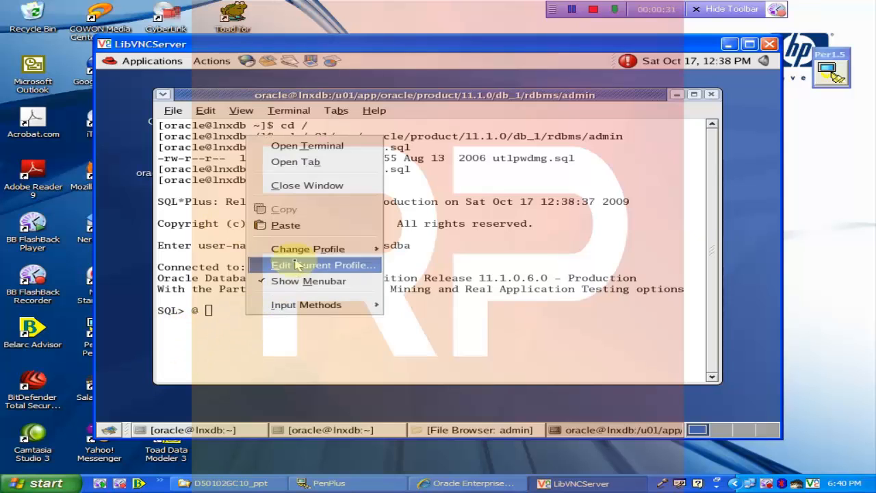
click(304, 228)
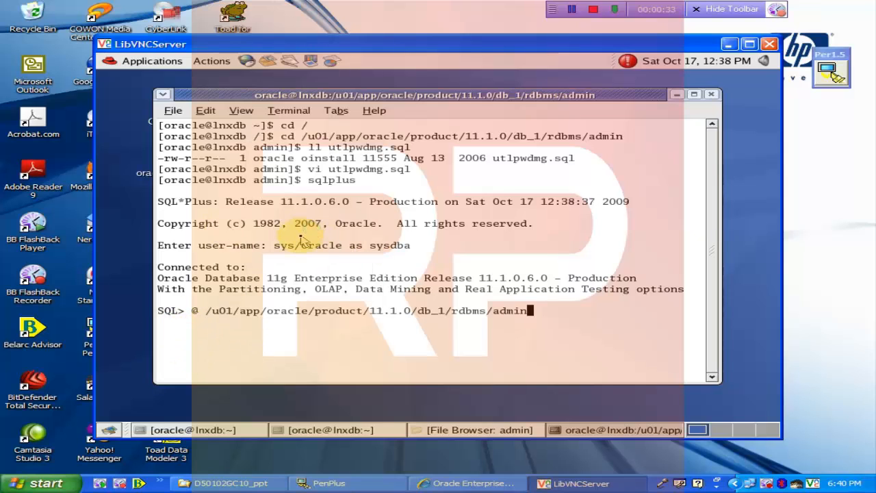
text(/utlpwdmg.sql)
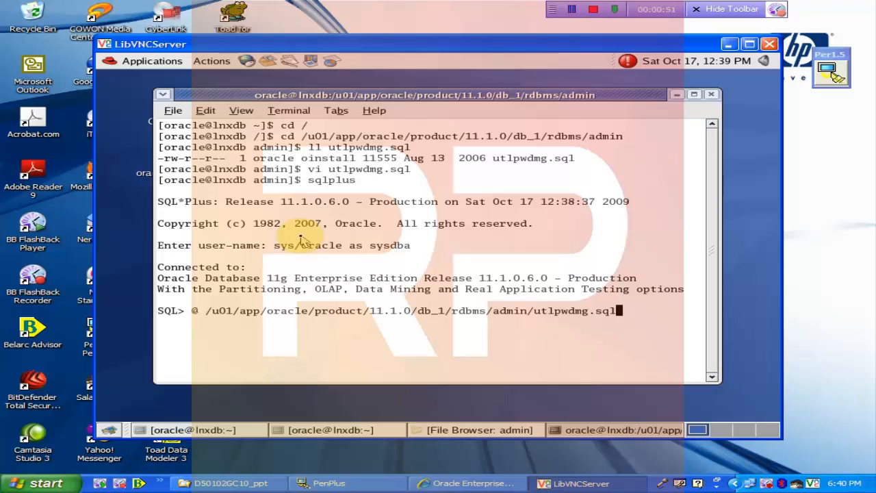
text(;)
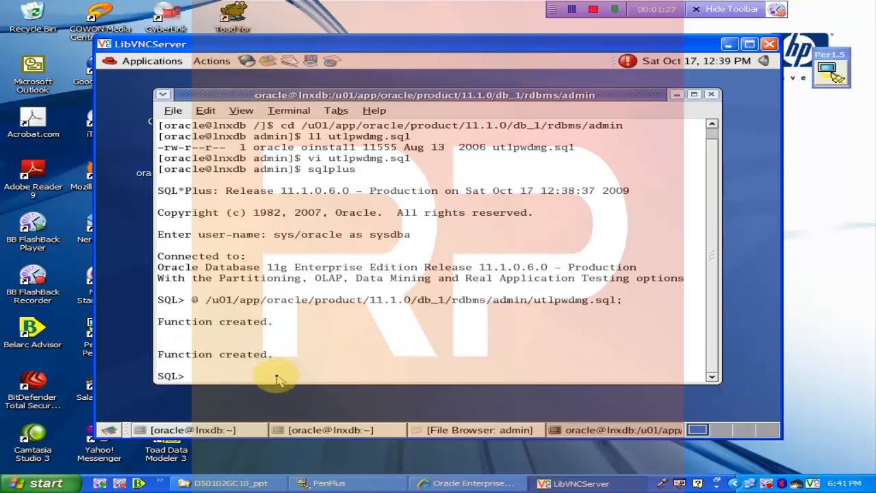
- Switch back to Enterprise Manager and open the orcl database instance home page
click(729, 44)
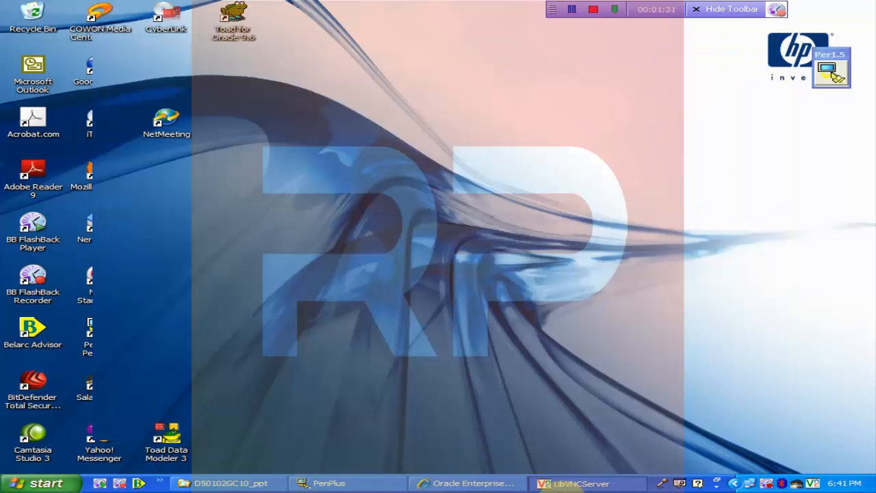
click(466, 486)
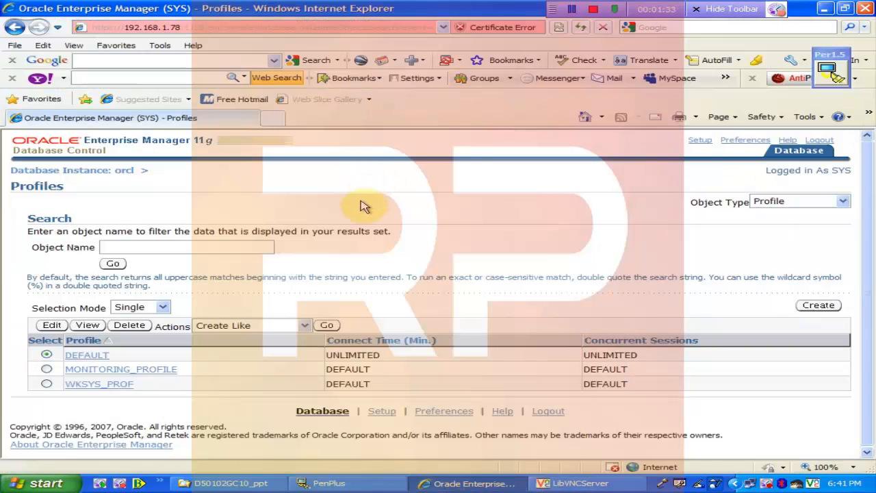
click(89, 170)
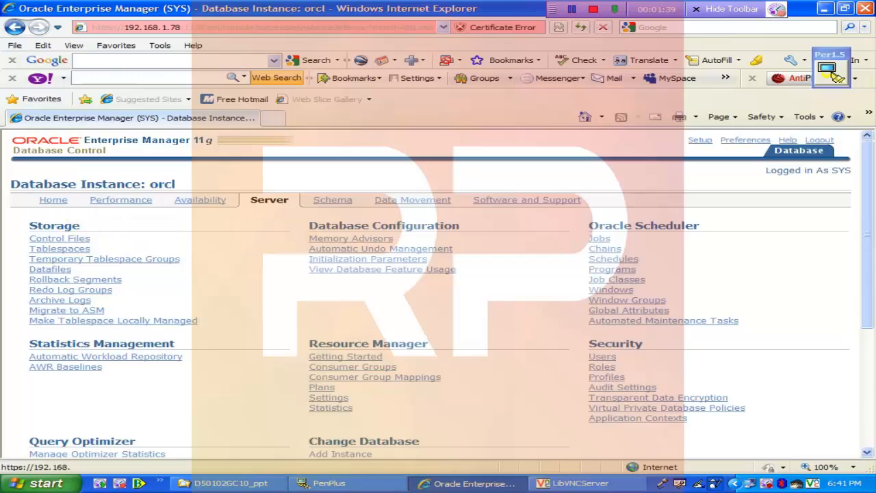
click(58, 201)
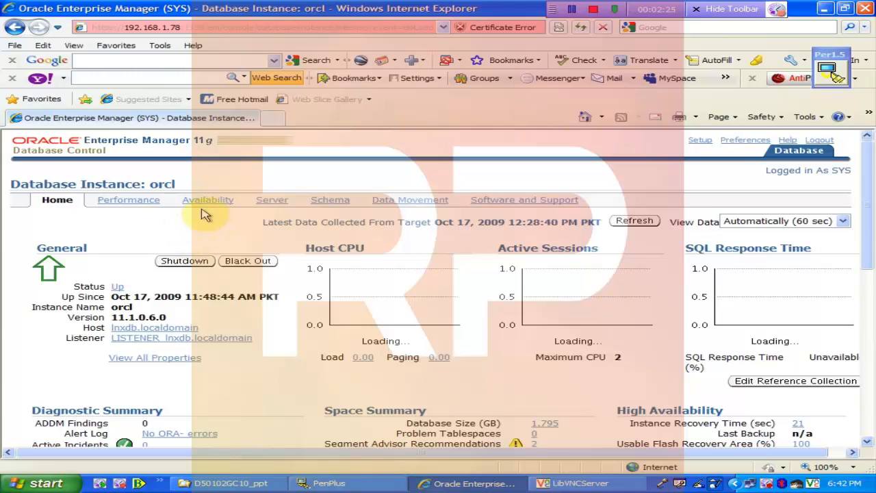
- Go to Server, open the Profiles list, and start a new profile
click(270, 204)
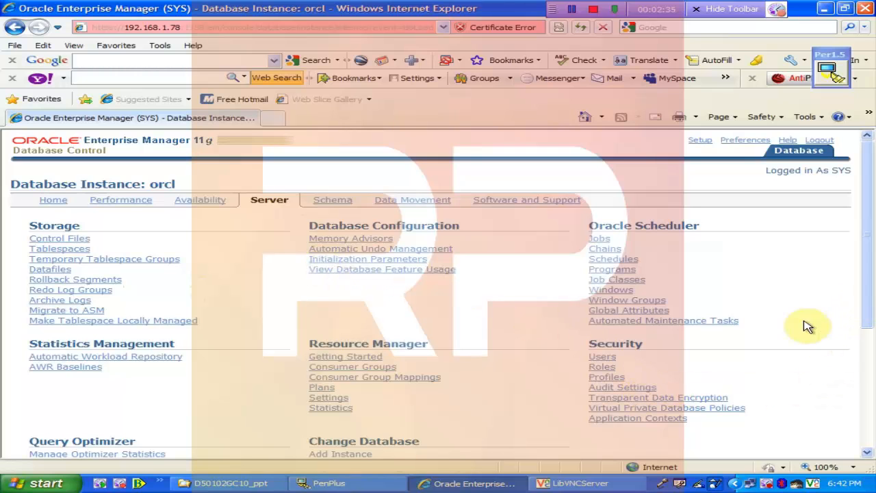
mouse_move(872, 317)
mouse_down()
mouse_move(872, 356)
mouse_move(871, 332)
mouse_move(860, 327)
mouse_up()
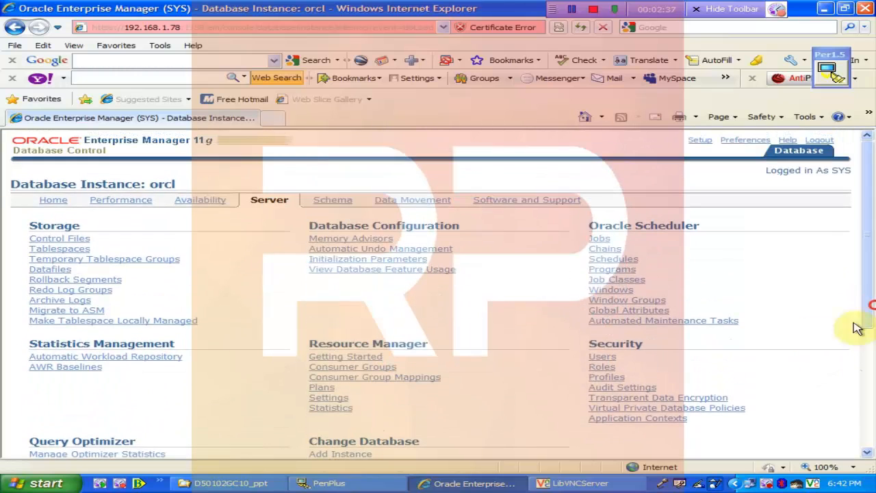
click(602, 378)
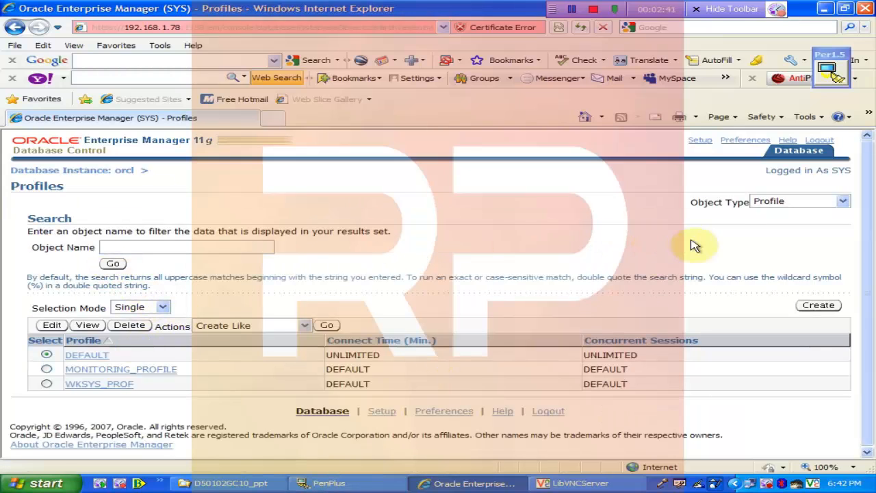
click(818, 305)
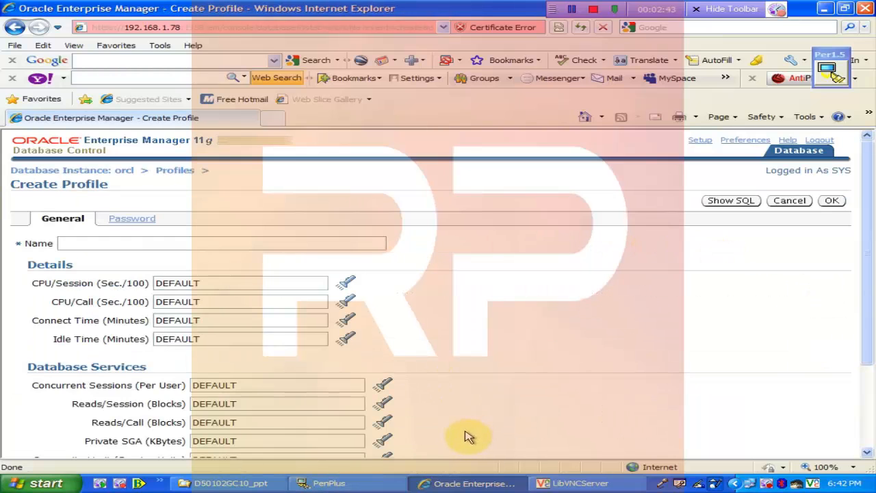
- Name the profile proflimit and fill in its CPU/Session, CPU/Call, Connect Time and Idle Time limits
click(100, 245)
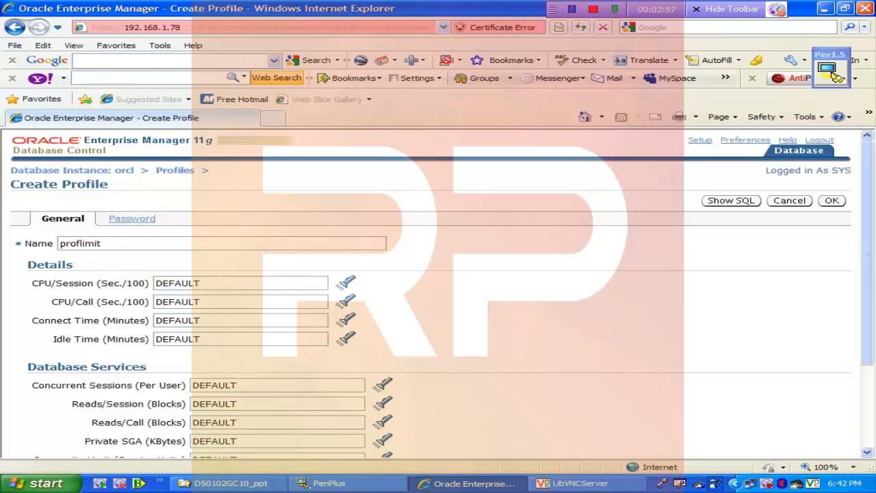
drag(870, 315, 865, 362)
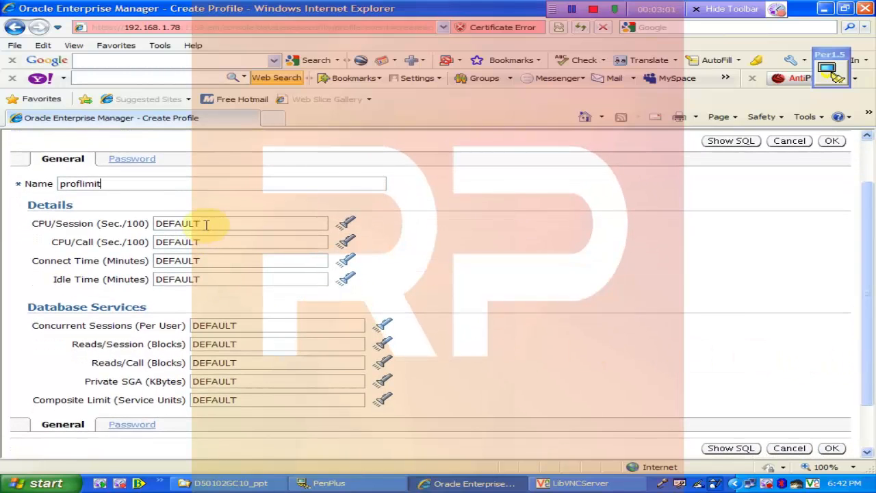
drag(213, 224, 154, 223)
text(1000)
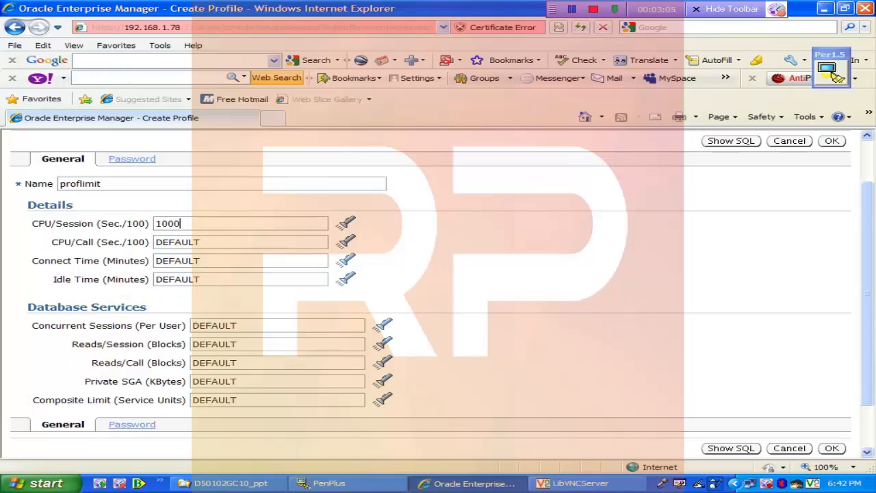
drag(203, 240, 139, 236)
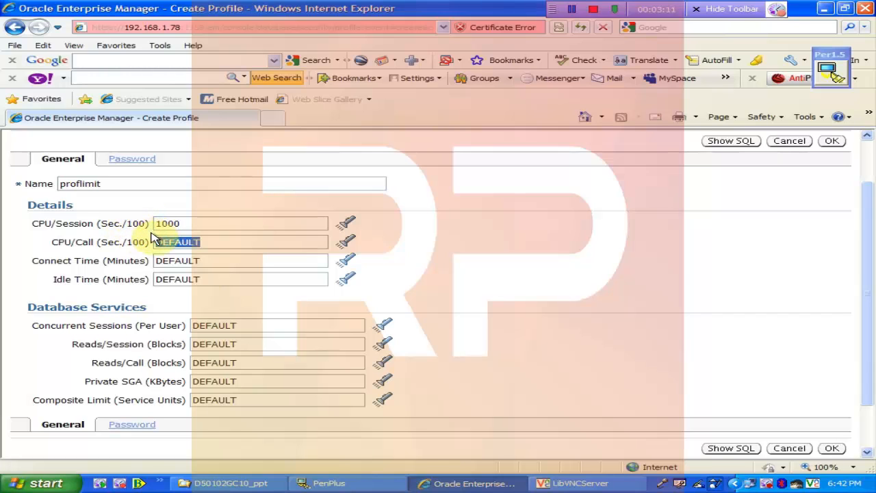
text(100)
double_click(198, 260)
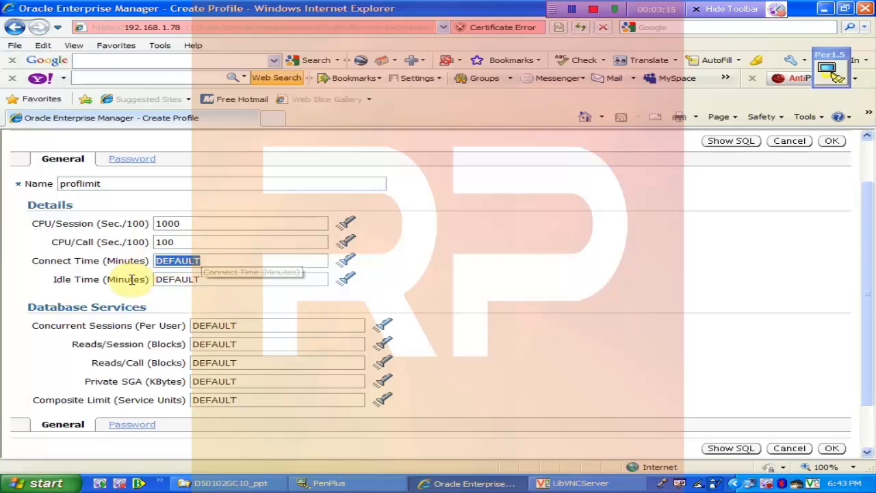
text(1)
double_click(200, 279)
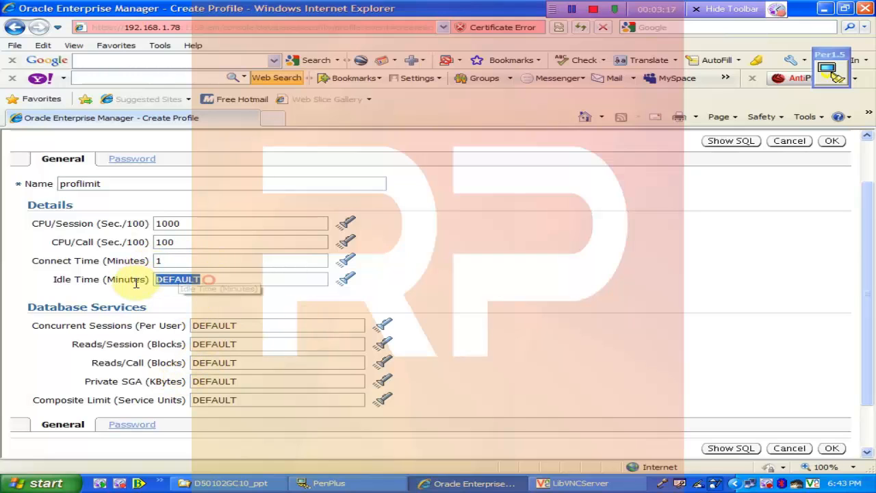
text(10)
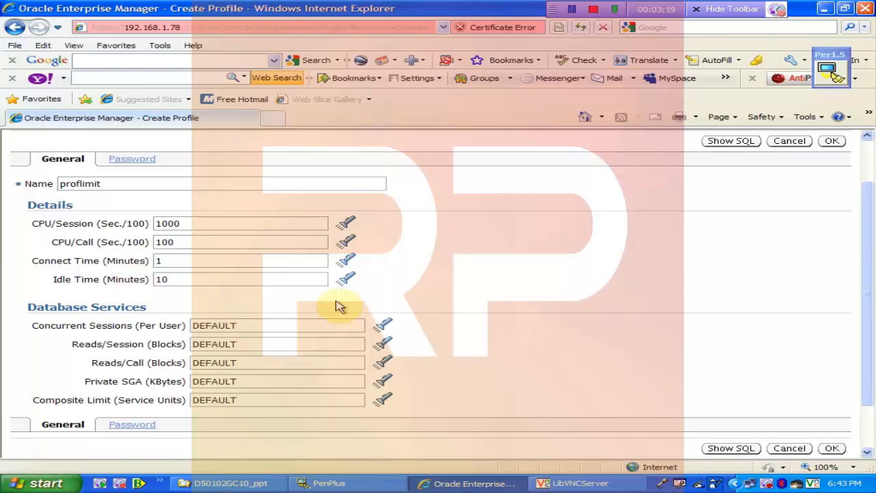
- Set Concurrent Sessions, then Reads/Session to 400 and Reads/Call to 100 blocks
click(236, 325)
double_click(236, 324)
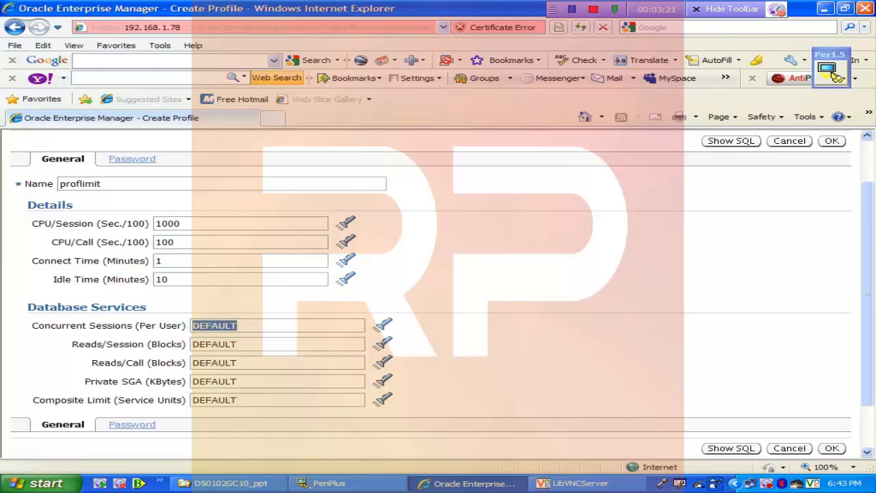
text(1)
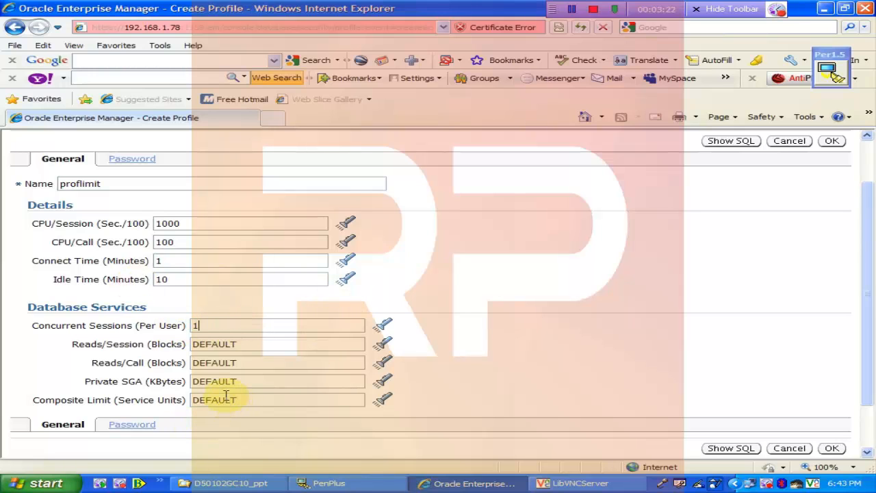
double_click(234, 344)
text(400)
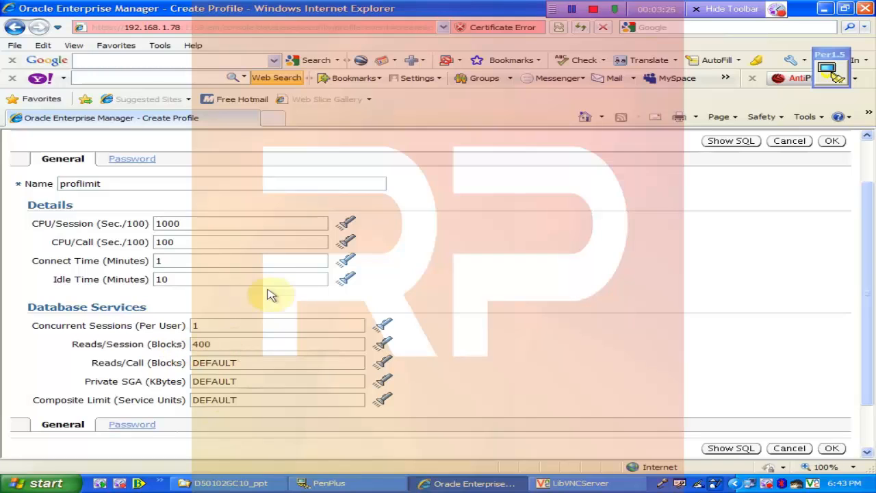
double_click(241, 362)
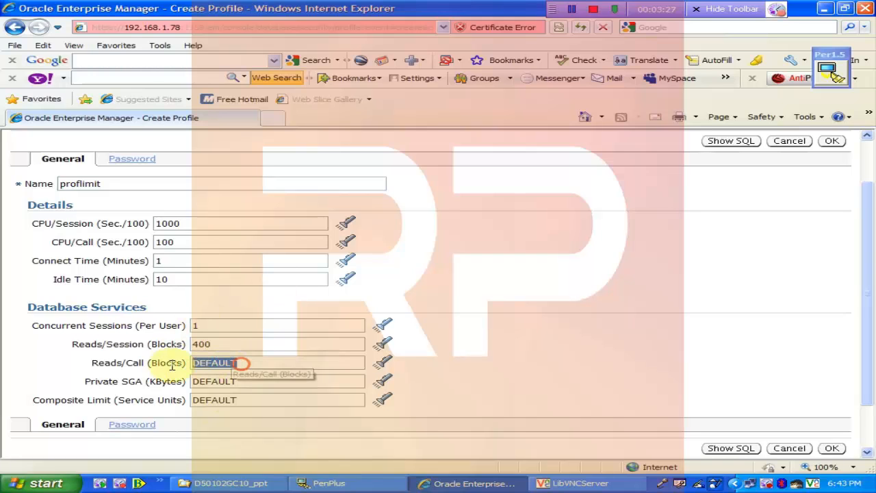
text(2)
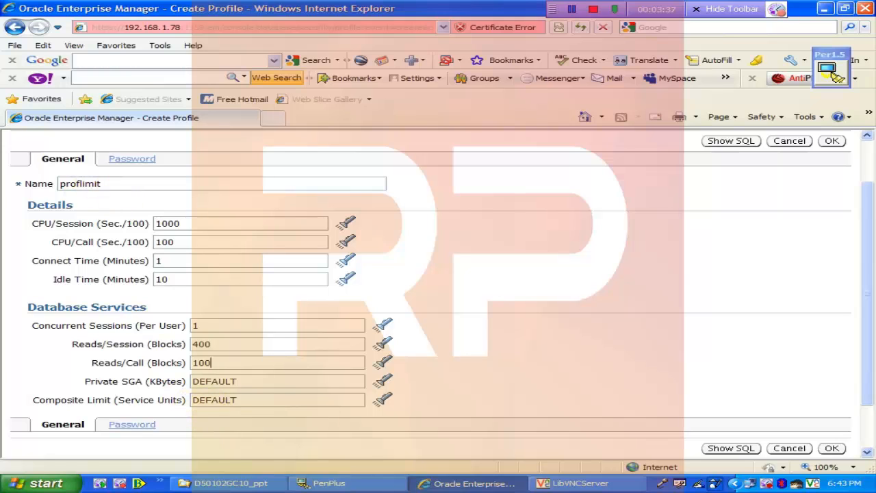
scroll(121, 164, up, 2)
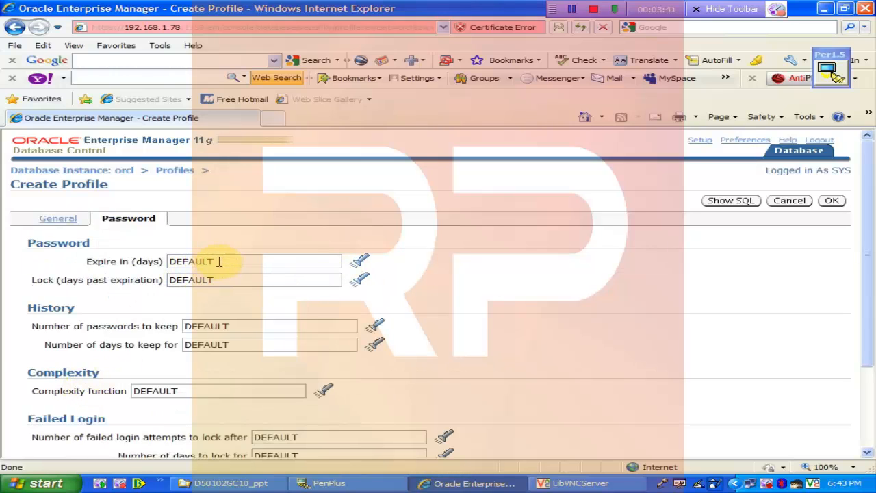
- Set Expire in (days) to 15 and Lock (days past expiration) to 5
double_click(220, 261)
text(15)
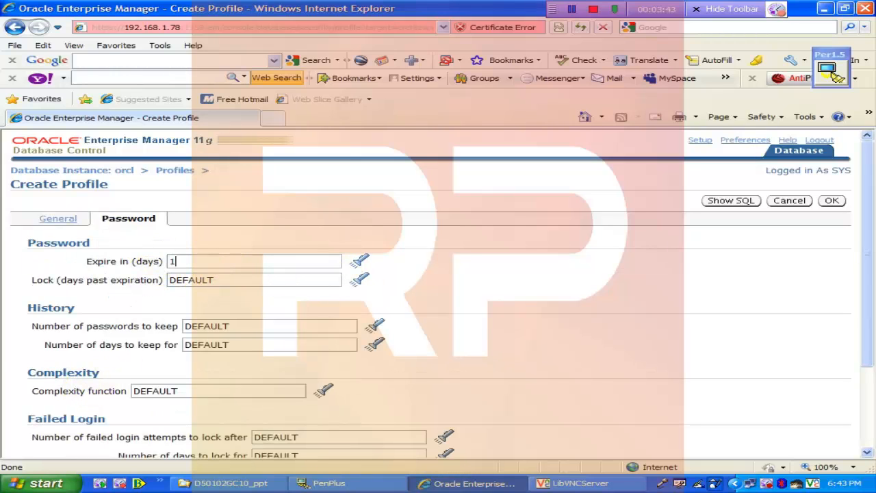
double_click(216, 280)
text(5)
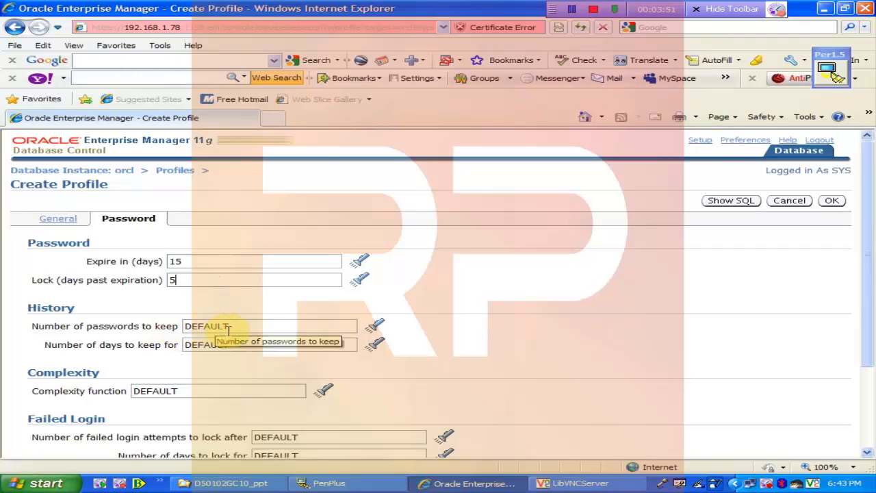
- Pick UNLIMITED for Number of passwords to keep and enter 25 for Number of days to keep for
click(372, 333)
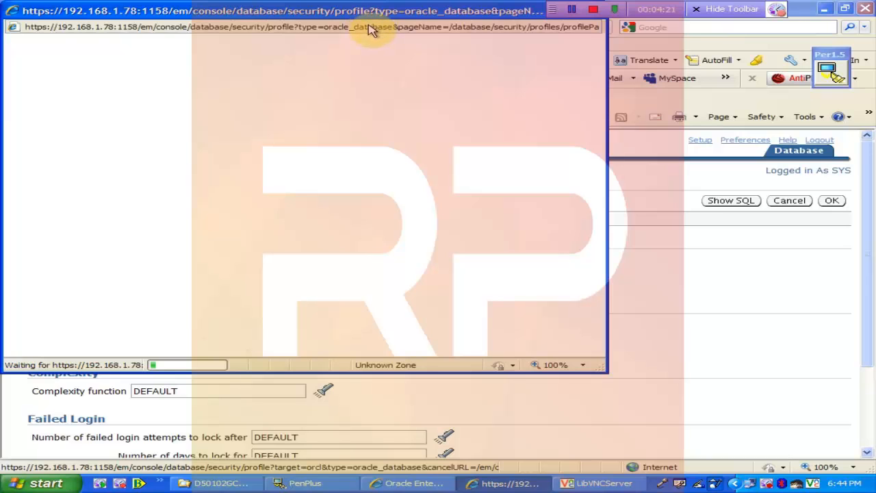
drag(382, 9, 503, 54)
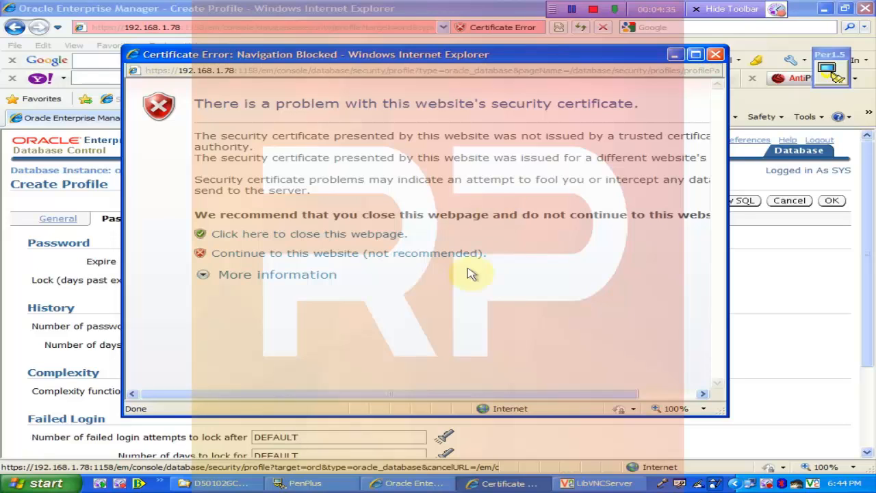
click(282, 253)
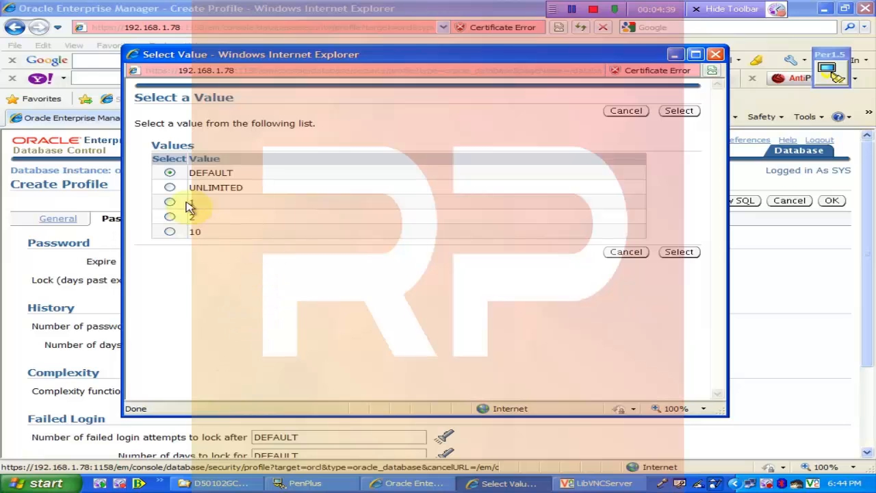
click(169, 186)
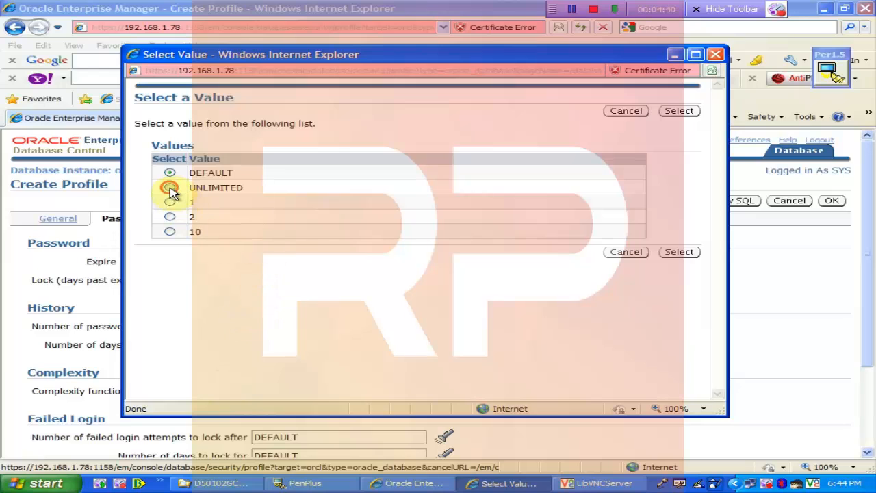
click(690, 115)
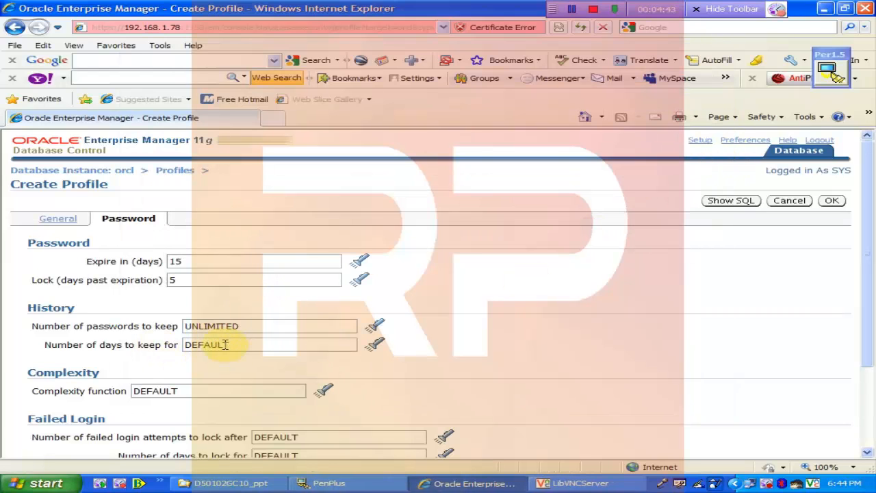
drag(225, 344, 171, 344)
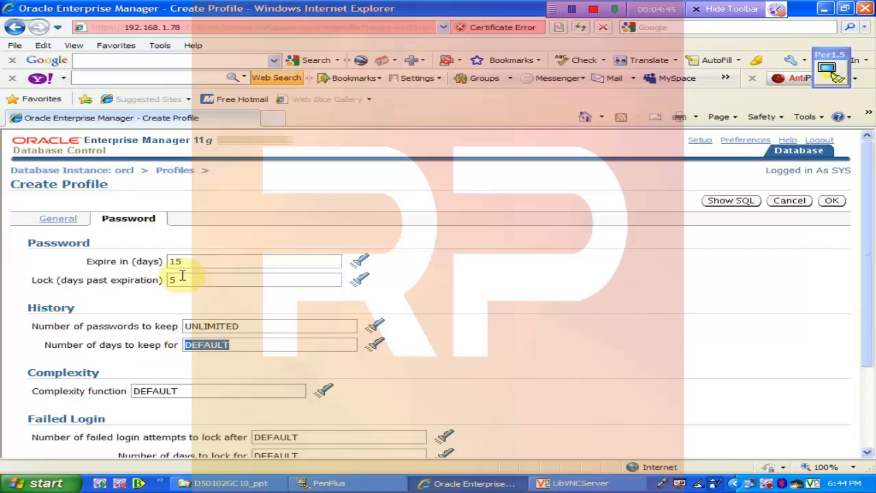
text(25)
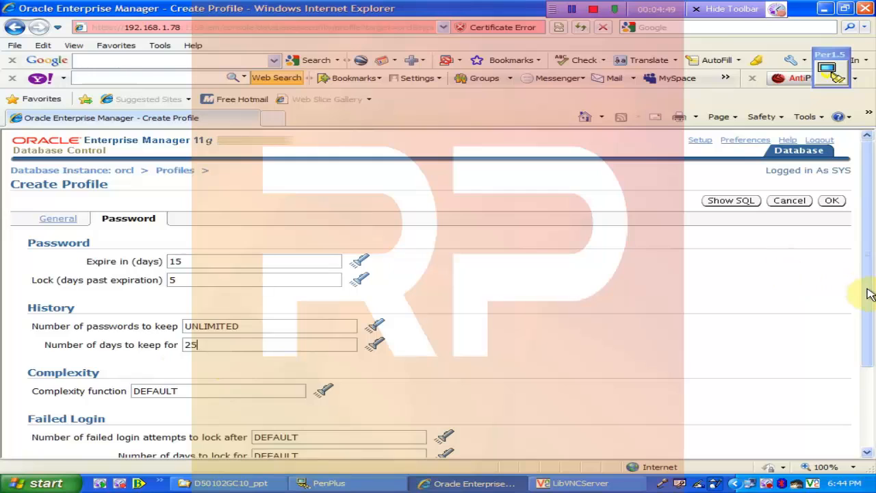
scroll(870, 293, down, 3)
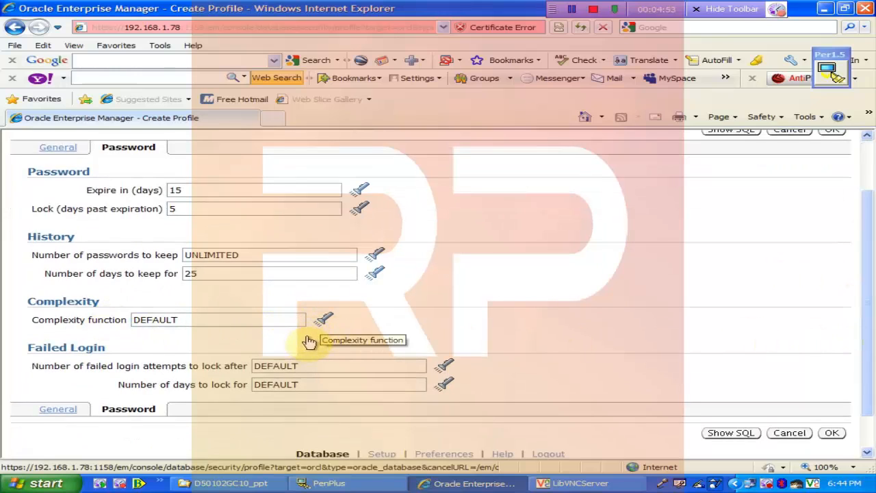
click(309, 340)
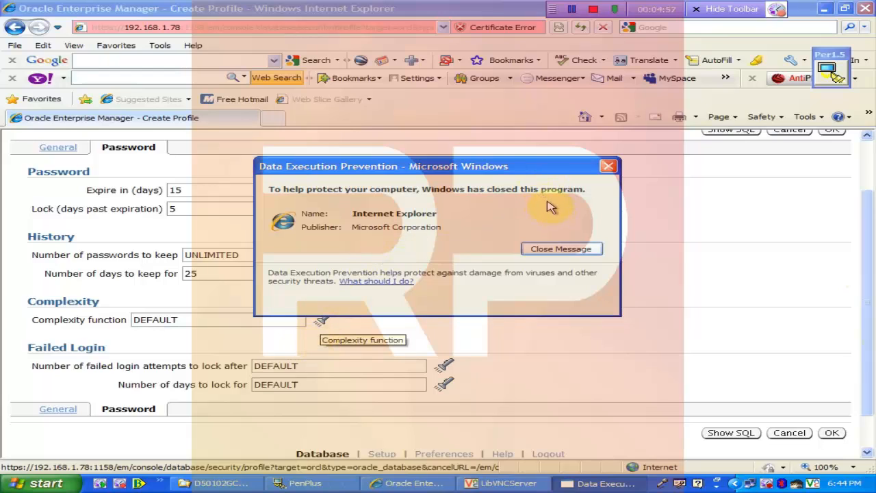
click(558, 252)
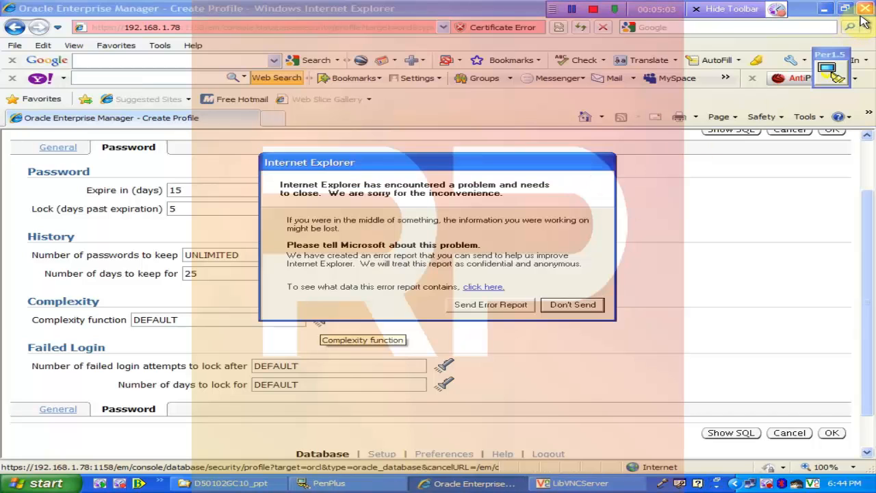
click(572, 304)
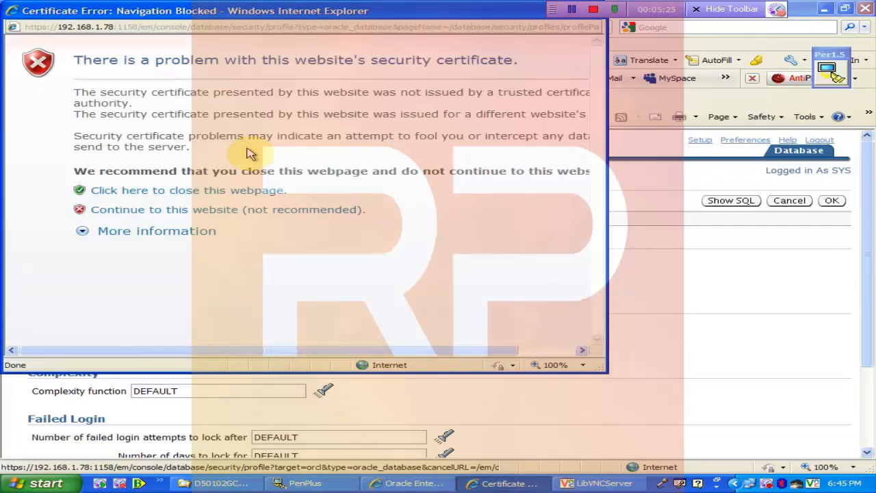
click(156, 211)
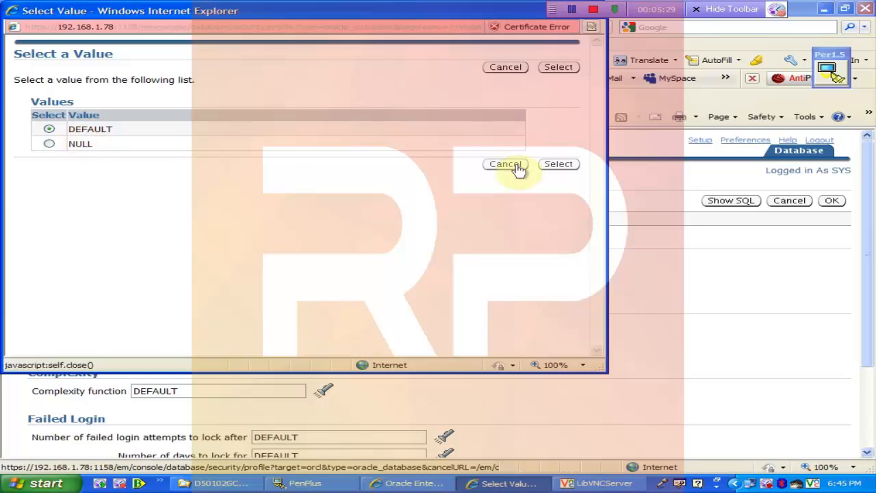
click(556, 166)
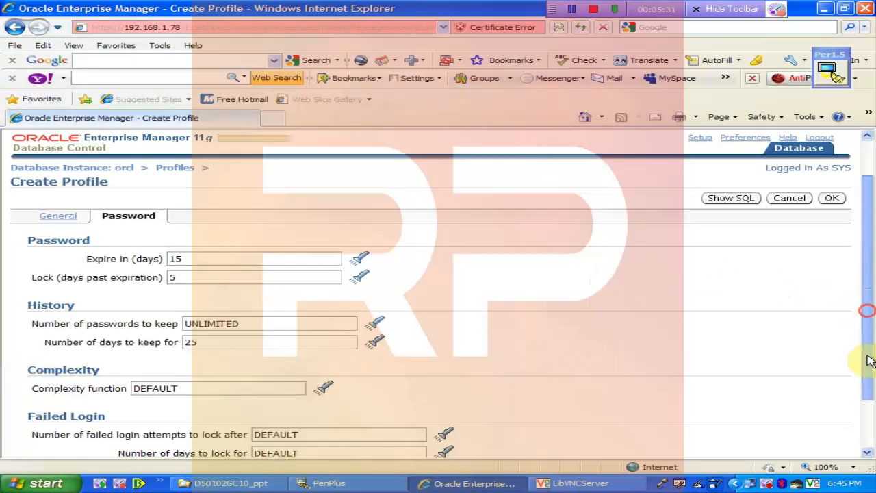
- Enter verify_function_11G as the complexity function and lock accounts after 2 failed logins for 10/1440 days
scroll(867, 358, down, 3)
drag(182, 276, 119, 275)
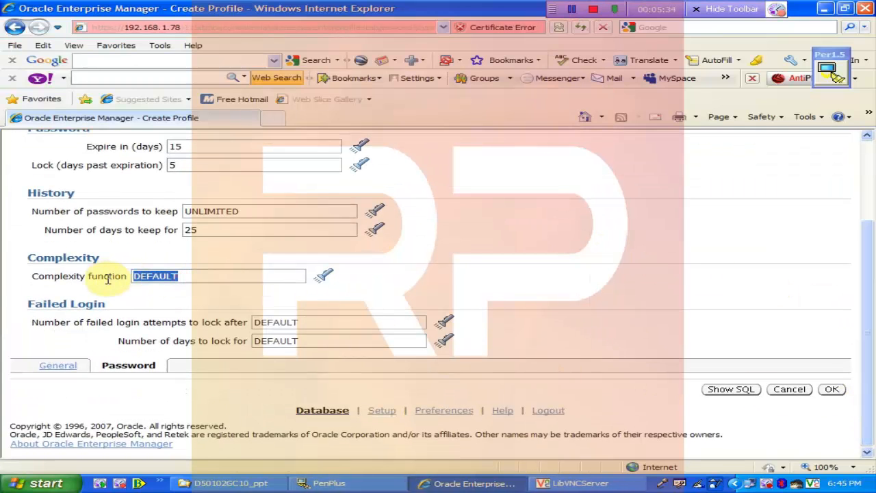
text(verify_function_11G)
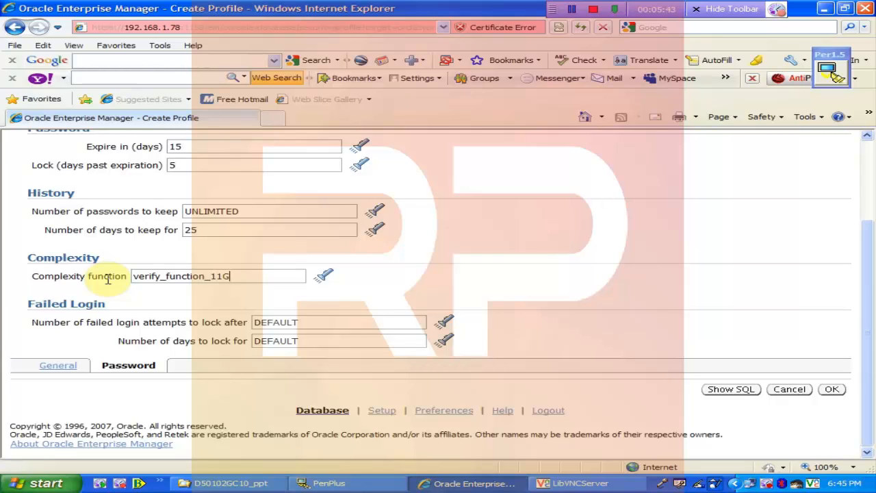
double_click(297, 323)
text(2)
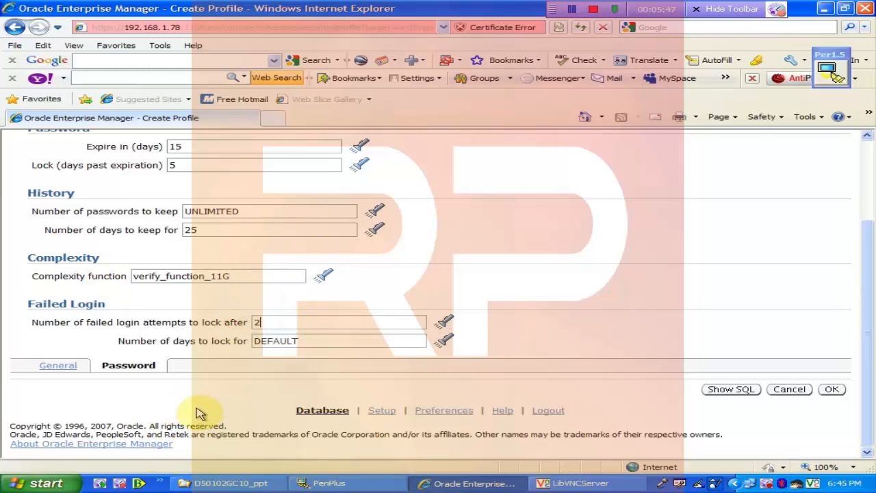
double_click(295, 340)
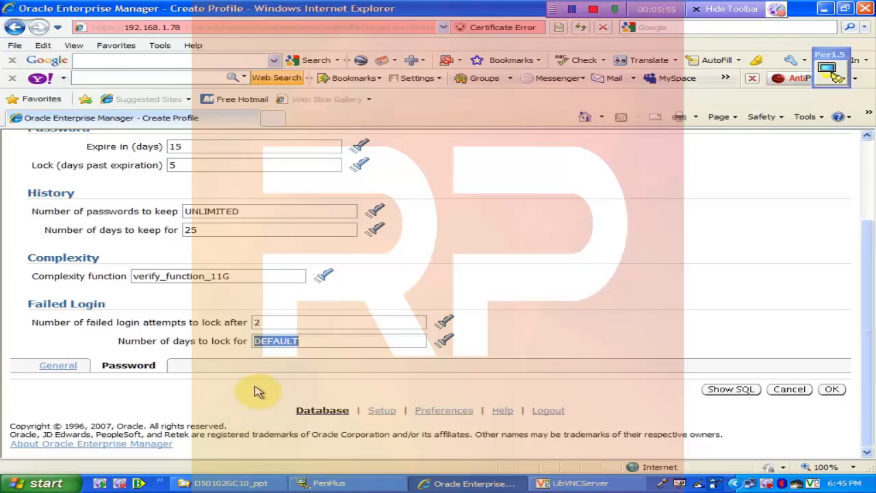
text(10/1440)
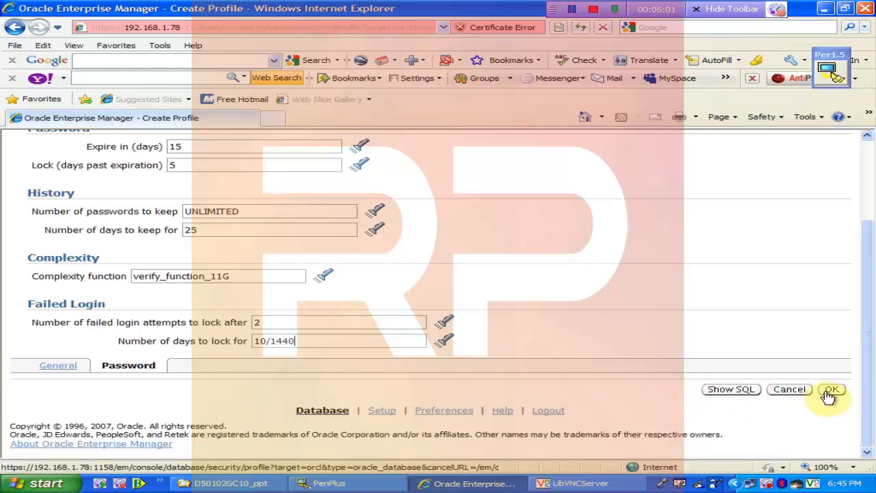
click(731, 390)
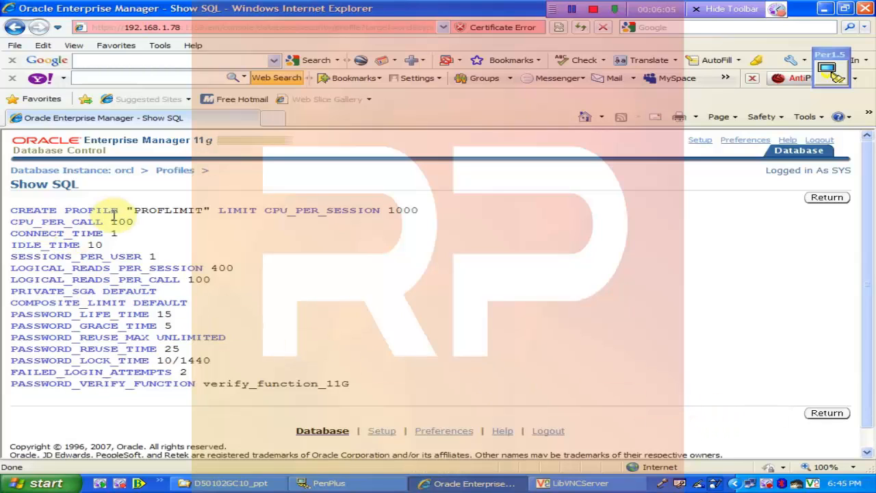
drag(142, 211, 203, 210)
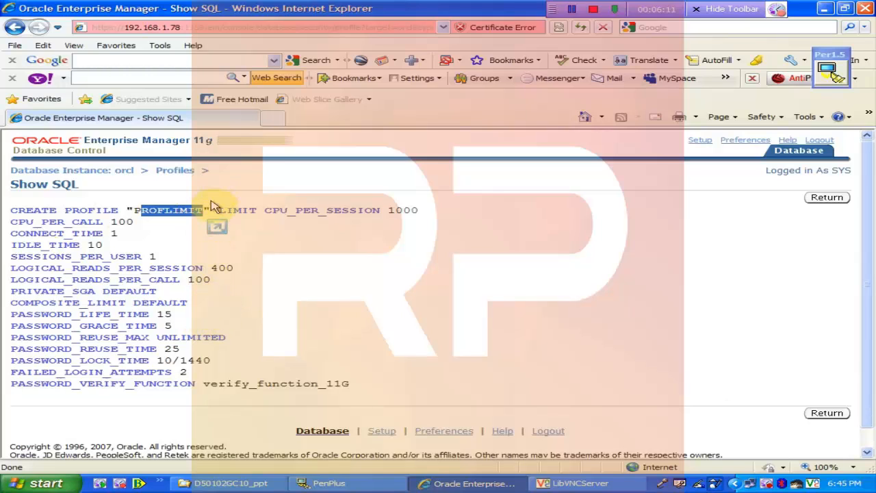
drag(218, 210, 255, 215)
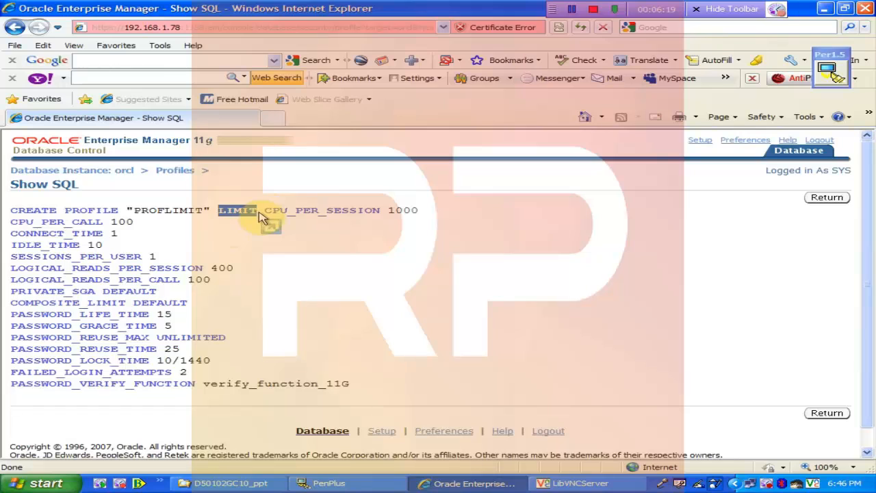
click(15, 220)
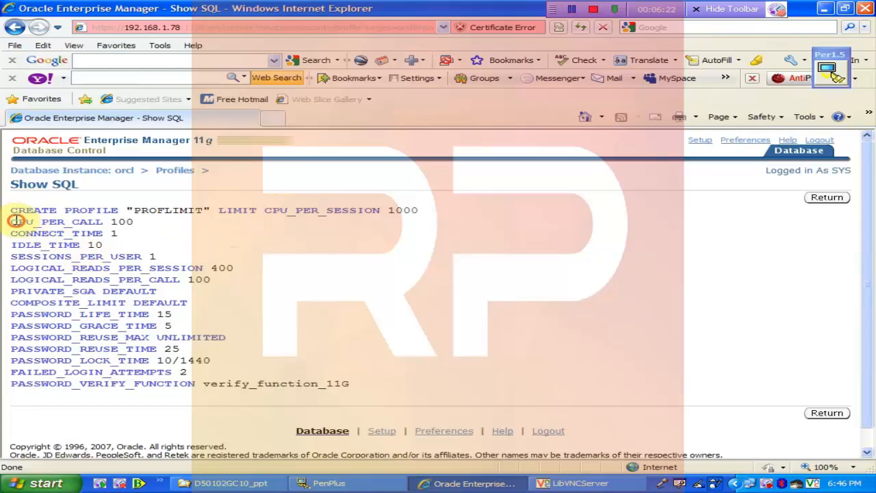
drag(15, 221, 353, 384)
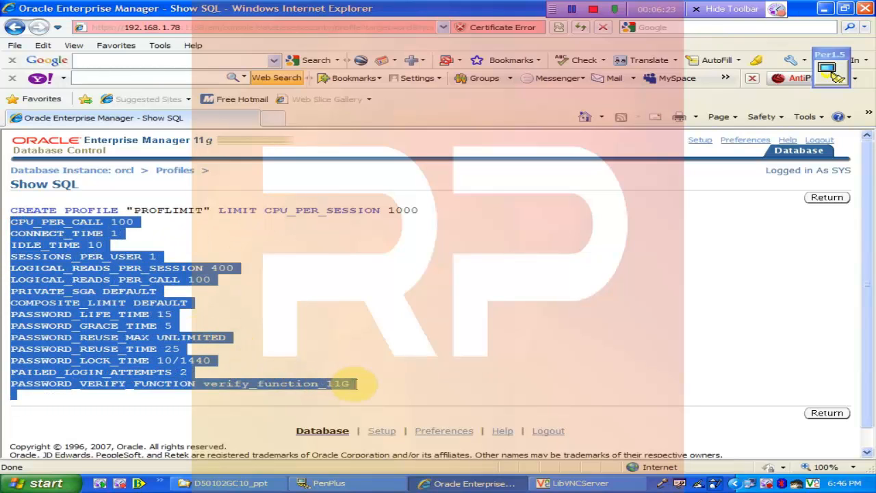
click(235, 209)
double_click(236, 210)
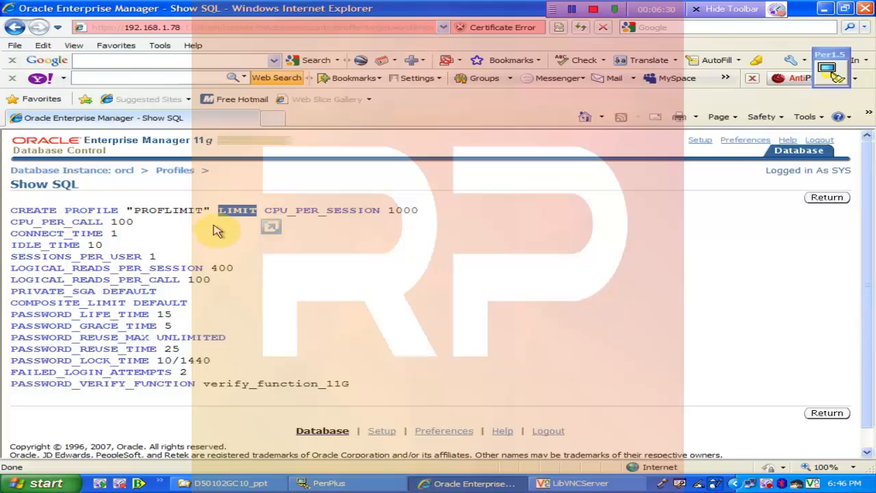
click(271, 226)
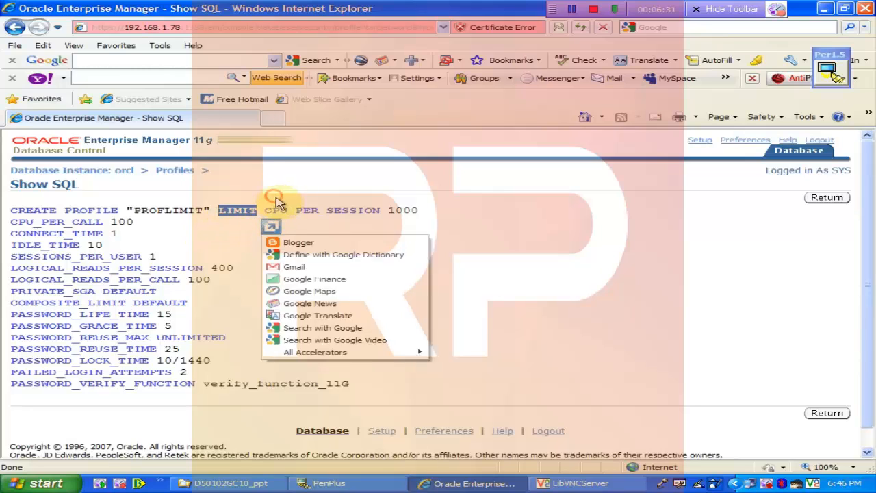
click(281, 207)
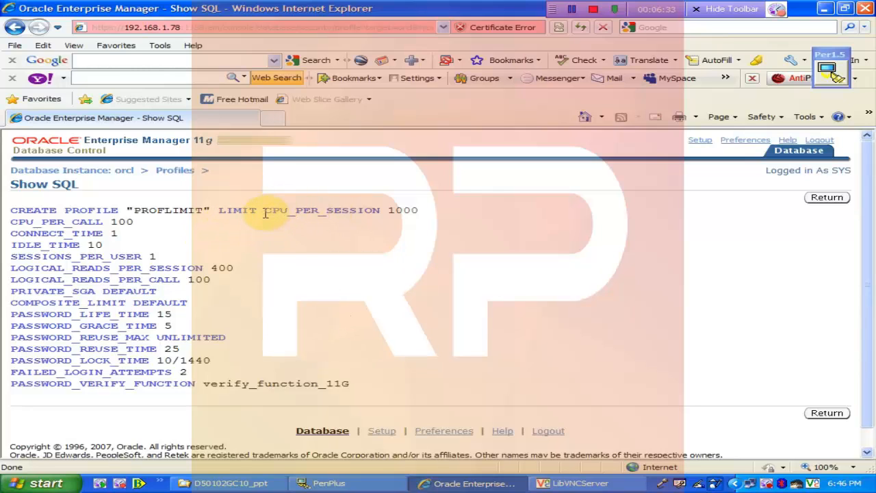
drag(265, 210, 425, 211)
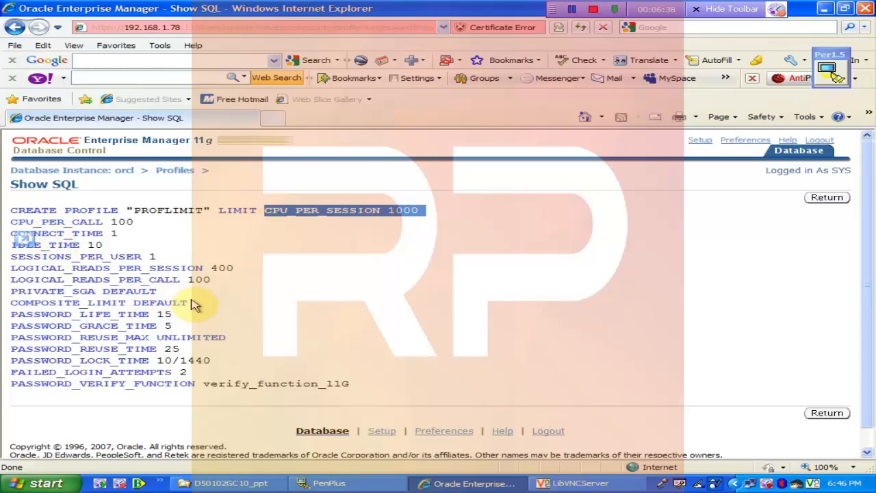
drag(195, 305, 3, 229)
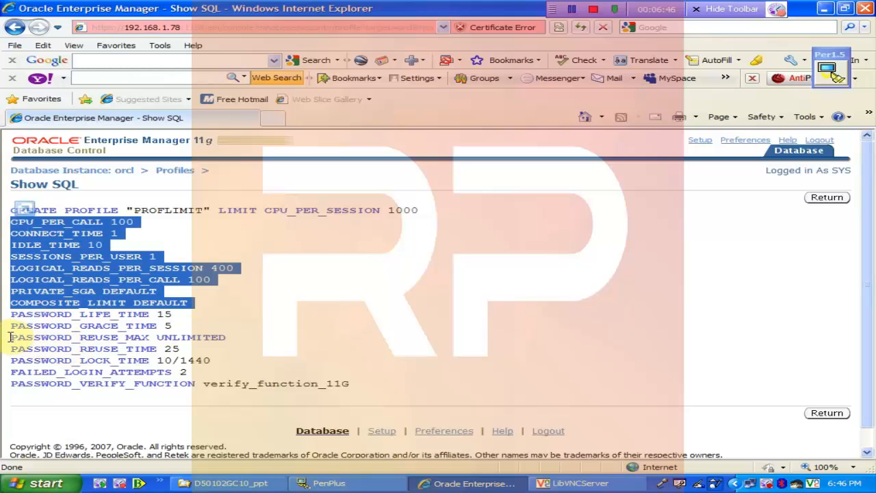
drag(10, 337, 149, 340)
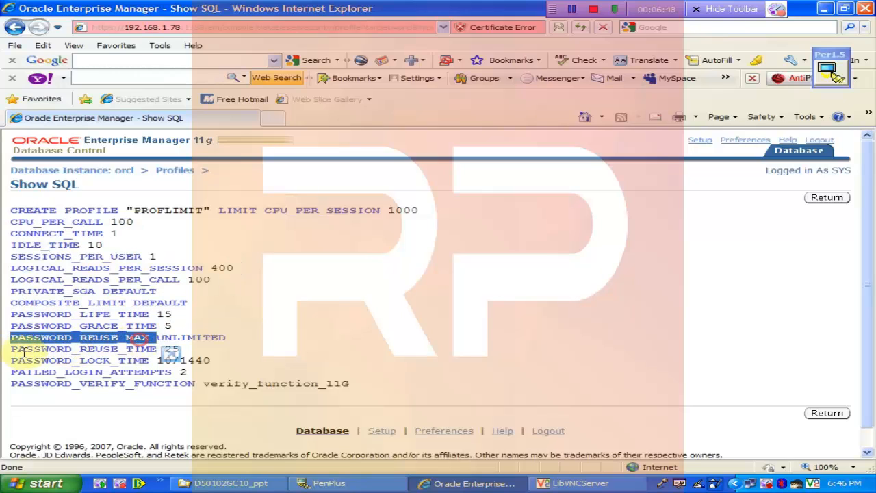
click(9, 353)
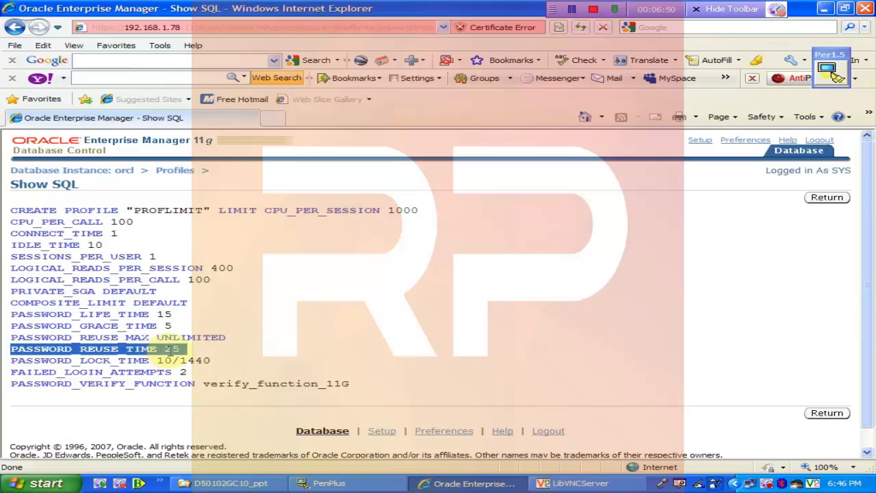
click(13, 338)
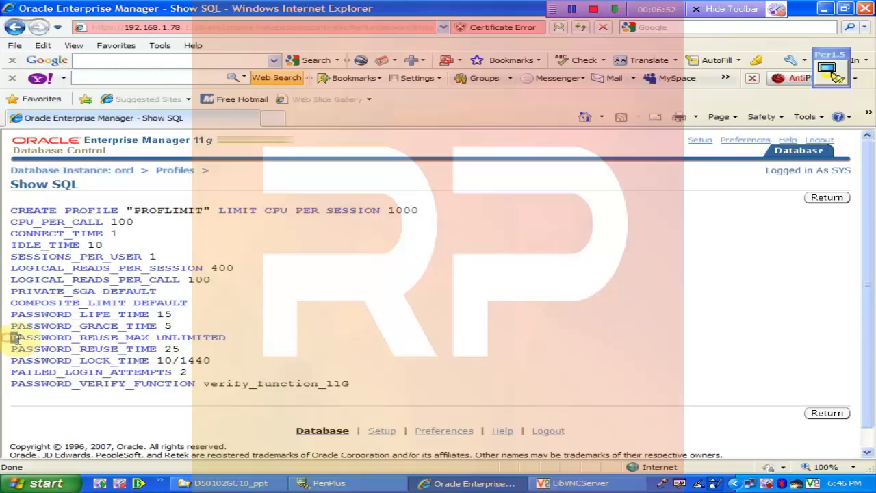
drag(13, 338, 175, 350)
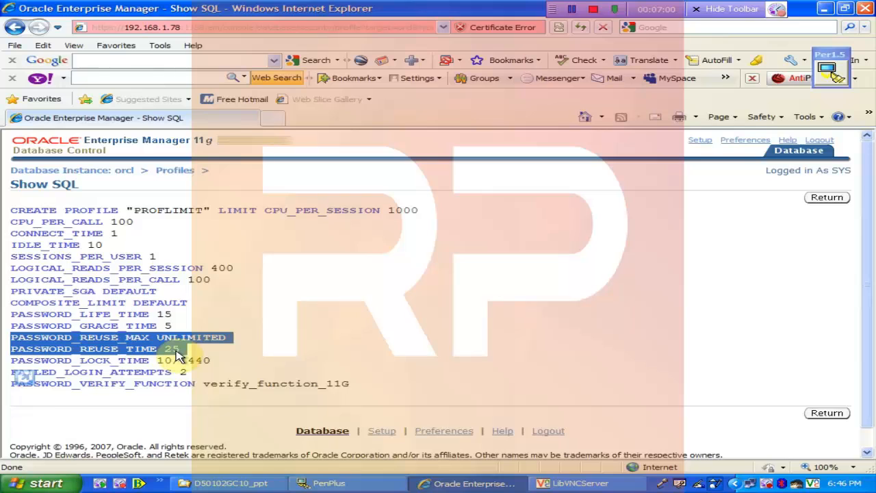
- Confirm with OK to create the PROFLIMIT profile, then bring the SQL*Plus terminal forward
click(829, 198)
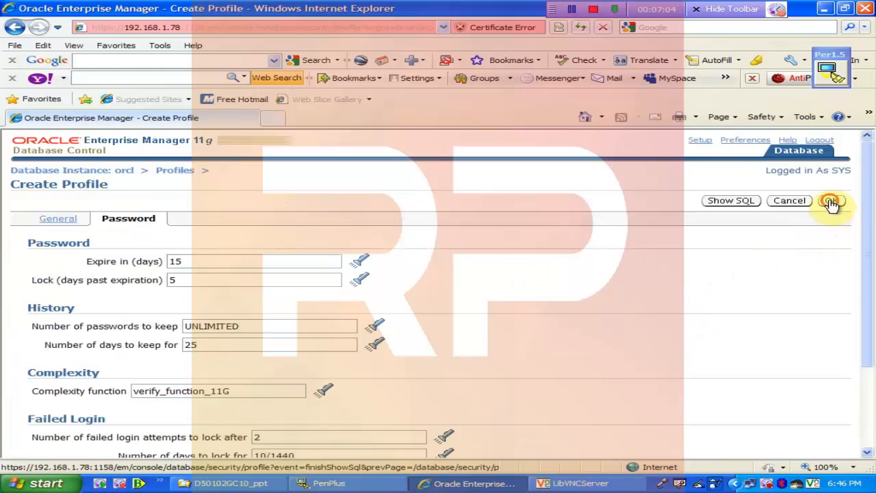
click(830, 201)
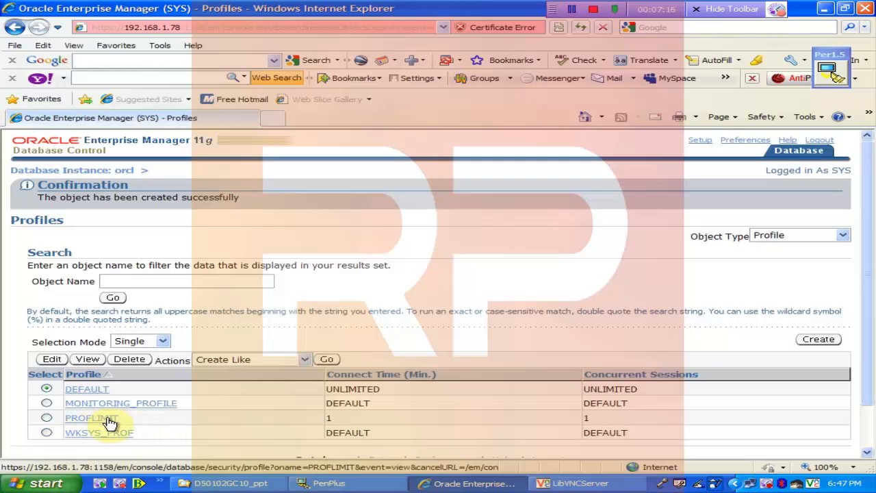
click(548, 483)
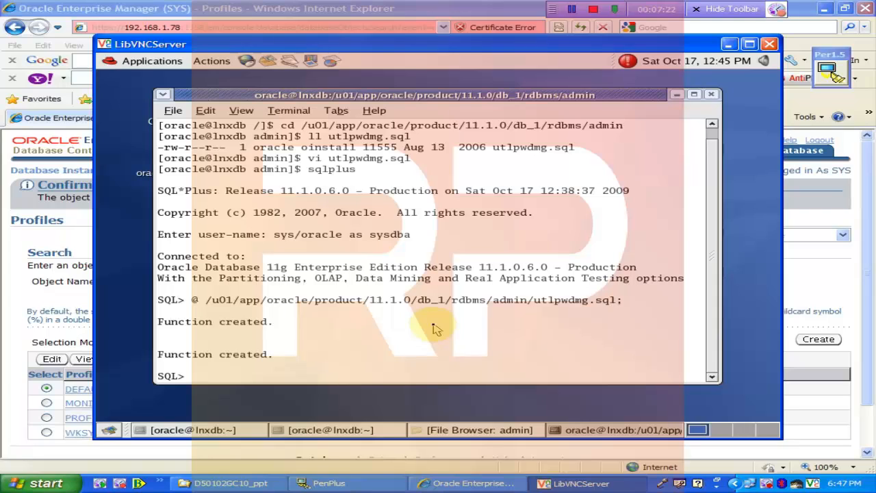
- Run 'alter user oranet profile proflimit;' and maximize the terminal window
text(alter user o)
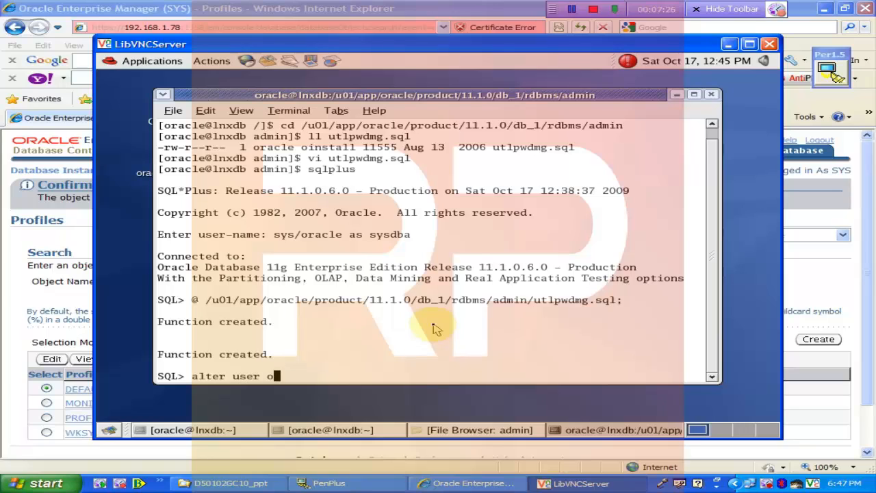
text(ranet )
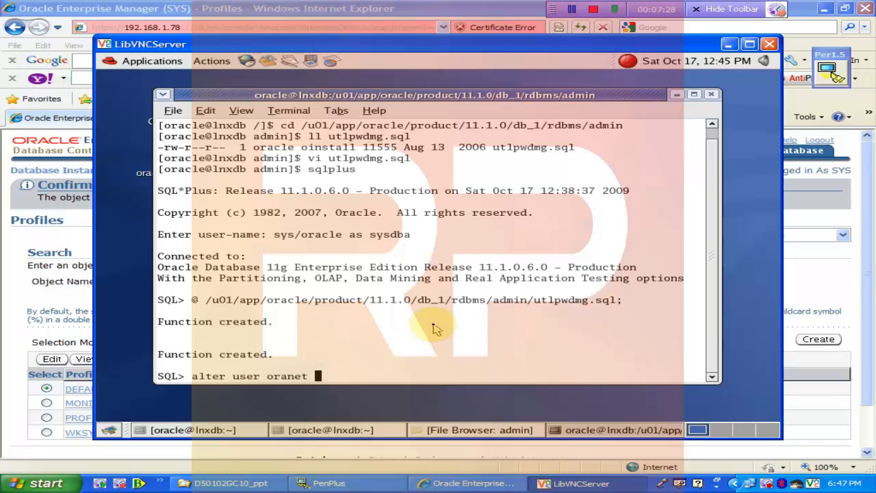
text(profile)
text(pro)
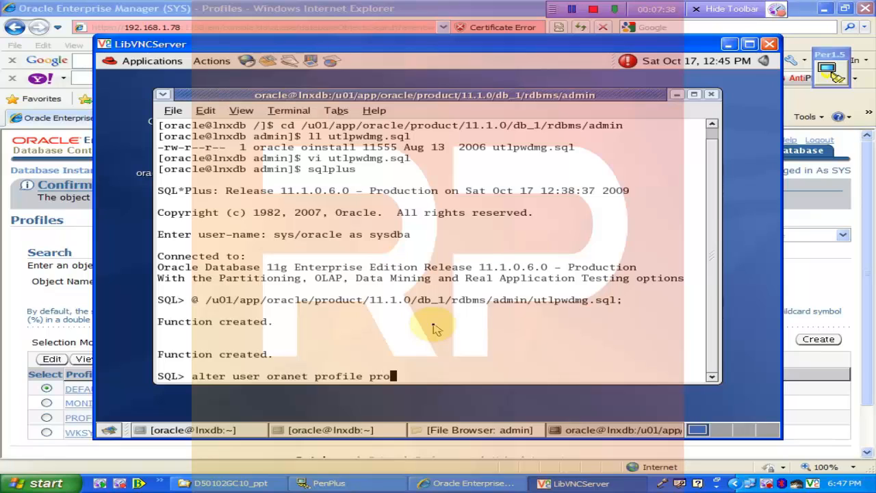
key(BackSpace)
key(BackSpace)
key(BackSpace)
text(proflimit;)
key(Return)
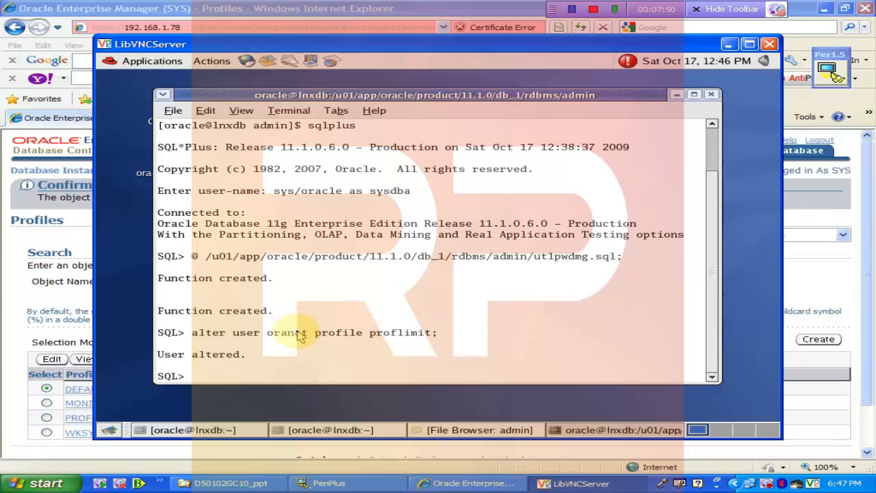
drag(186, 333, 443, 338)
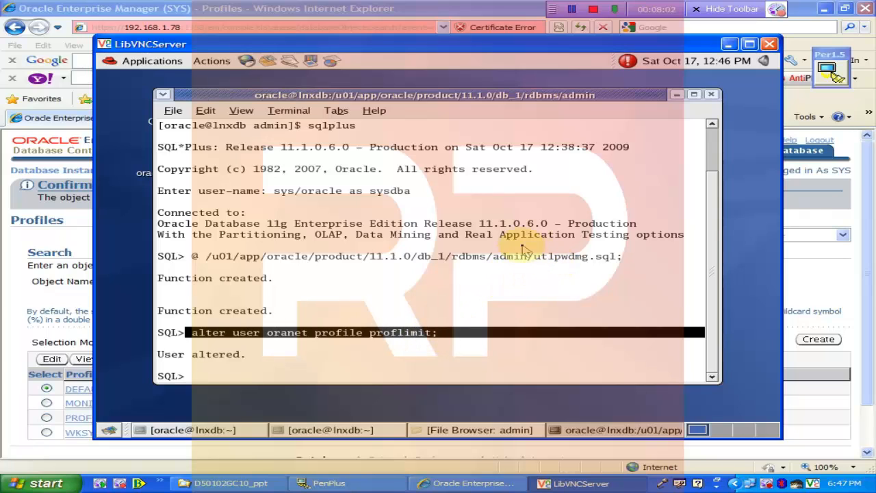
double_click(515, 96)
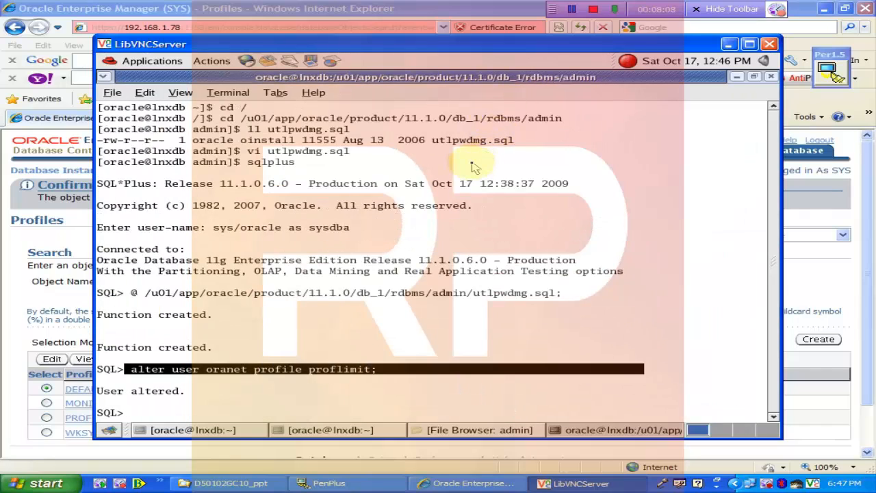
- Run 'alter system set resource_limit=true;' in SQL*Plus
text(alter )
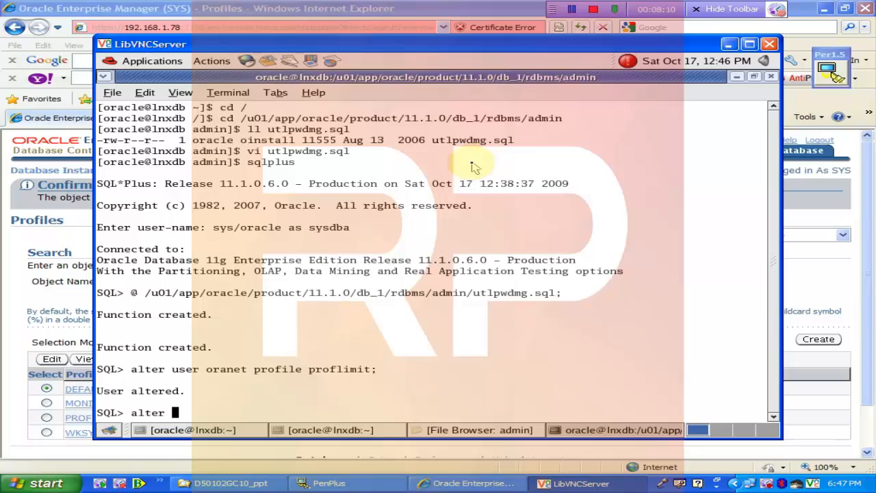
text(system set )
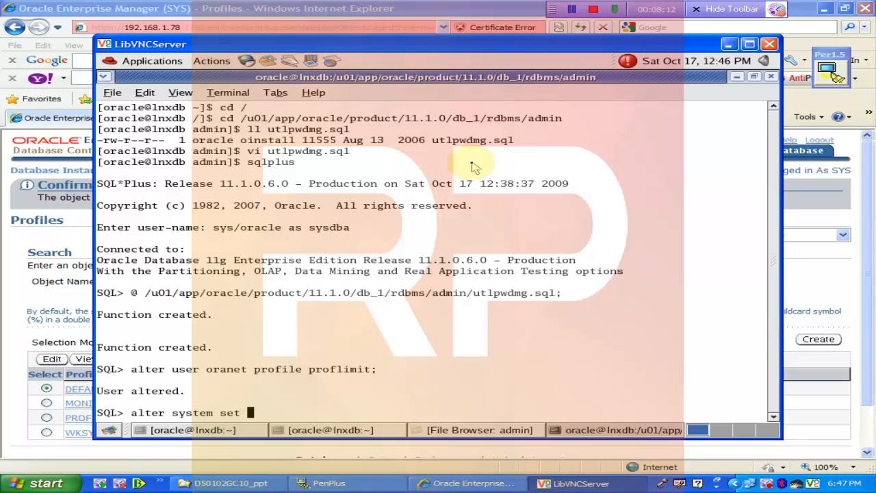
text(resource_li)
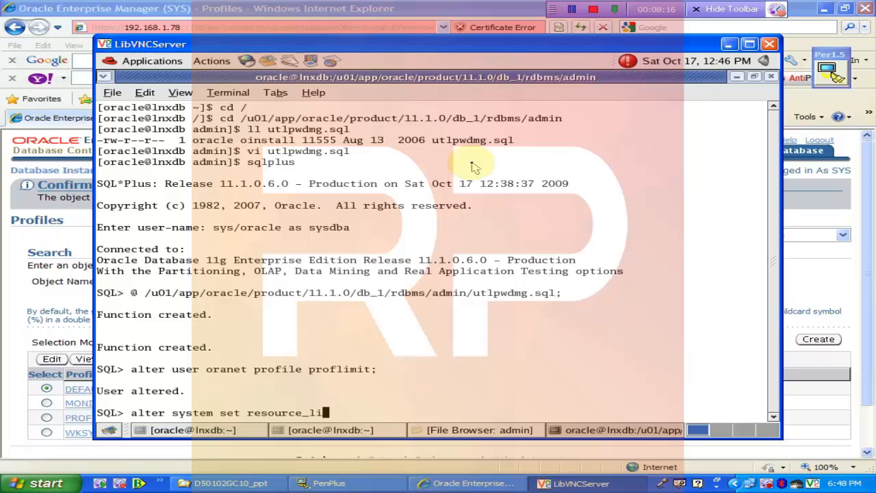
text(mit=true;)
key(Return)
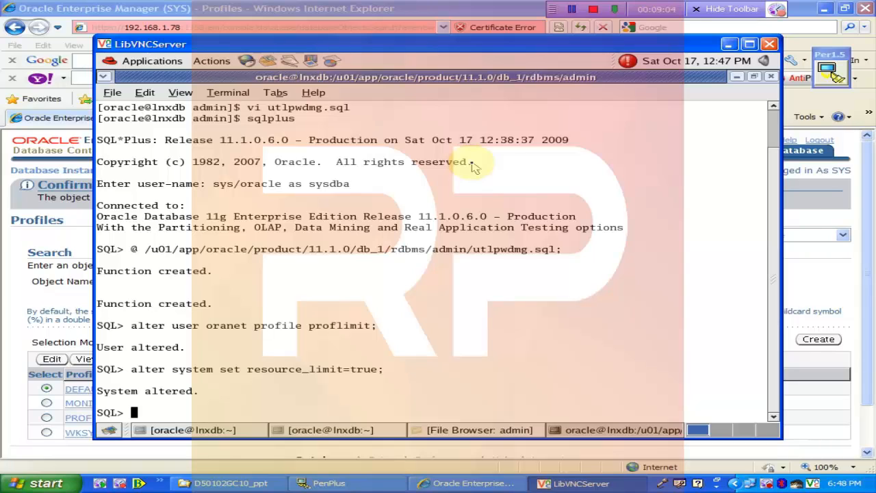
text(conn)
key(Return)
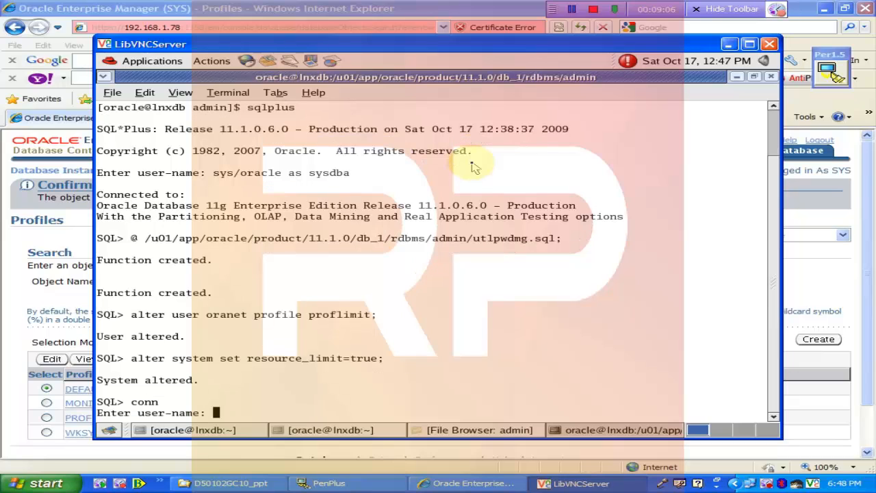
text(oranet/oranet)
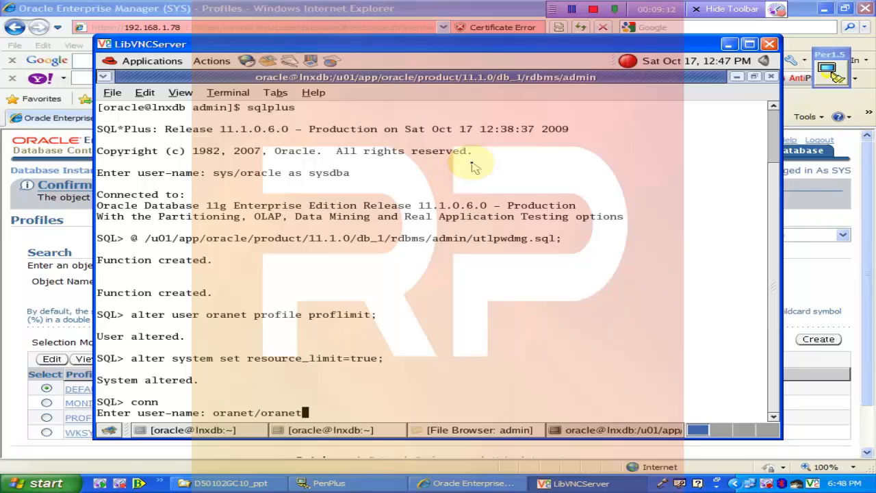
key(Return)
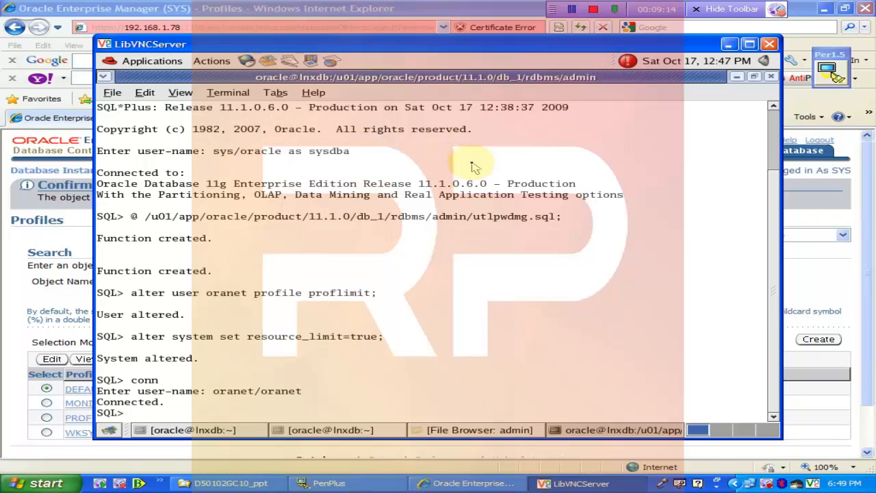
click(332, 429)
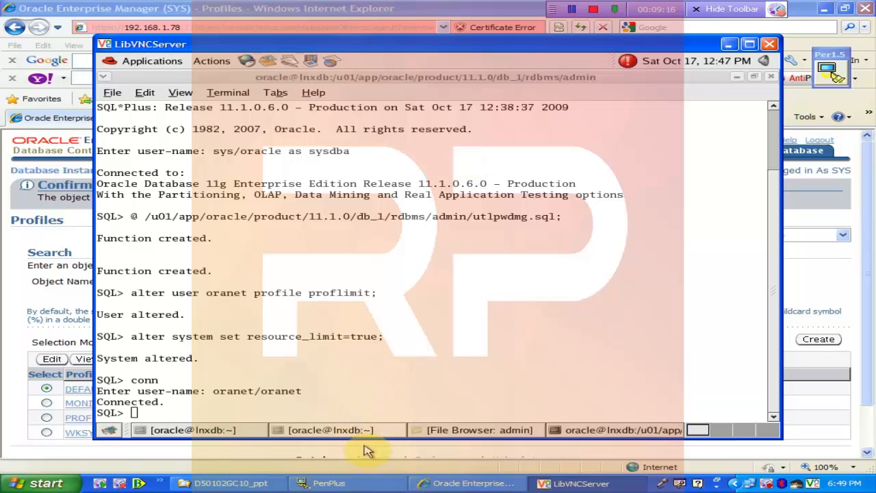
click(222, 429)
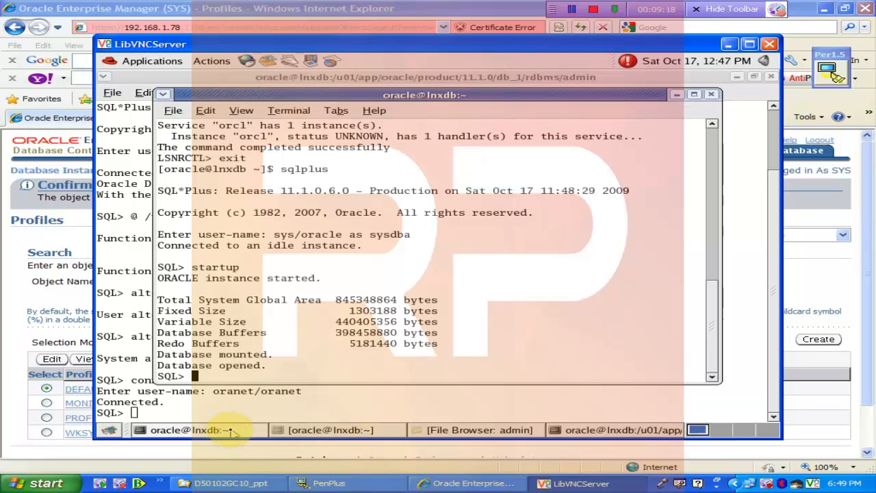
text(conn)
key(Return)
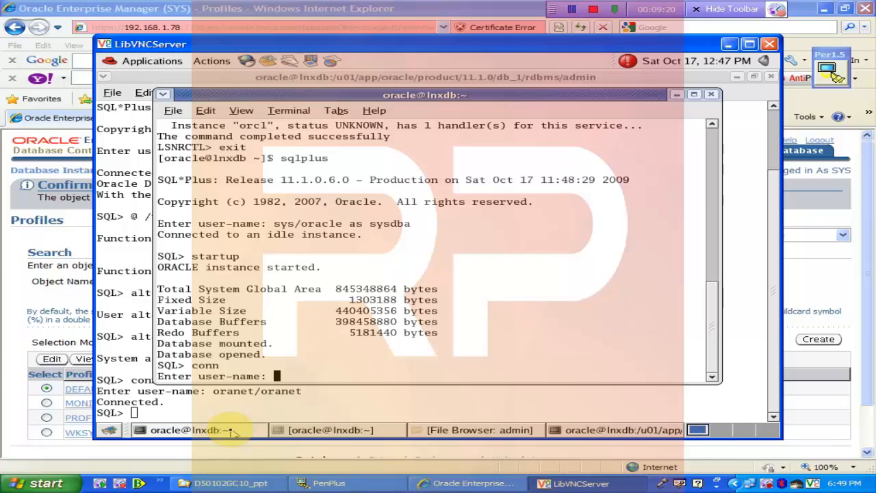
text(oranet/oranet)
key(Return)
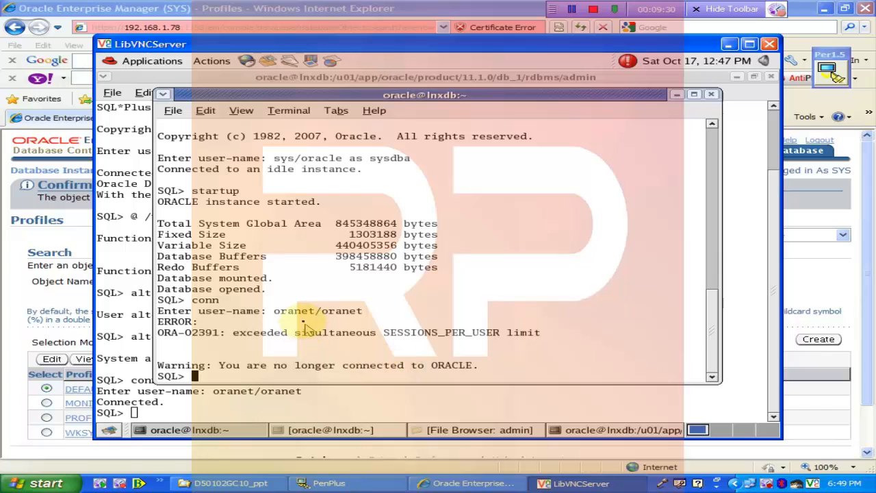
drag(287, 311, 408, 359)
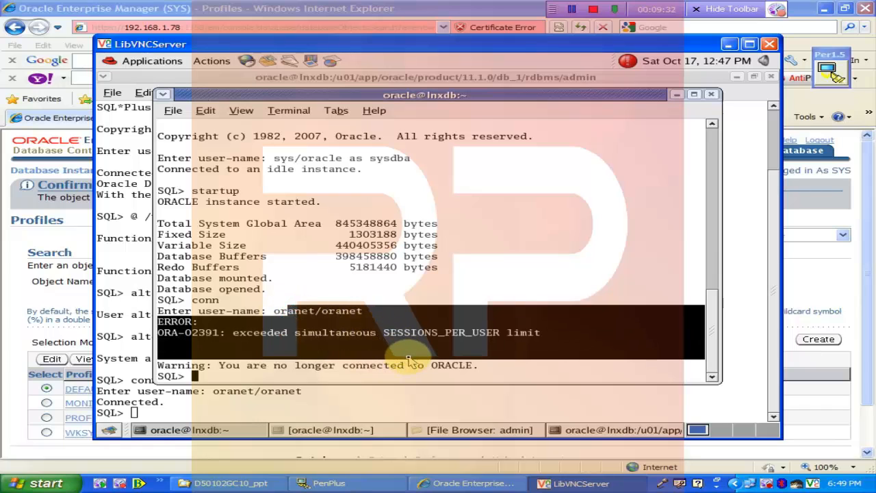
click(215, 409)
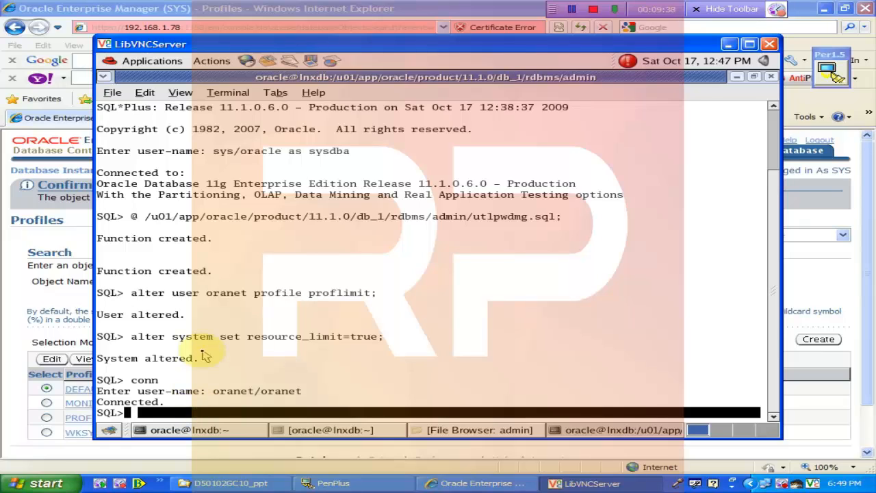
- Run select * from scott.dept; then select * from dba_objects; until ORA-02394 stops it at 690 rows
key(Return)
text(select)
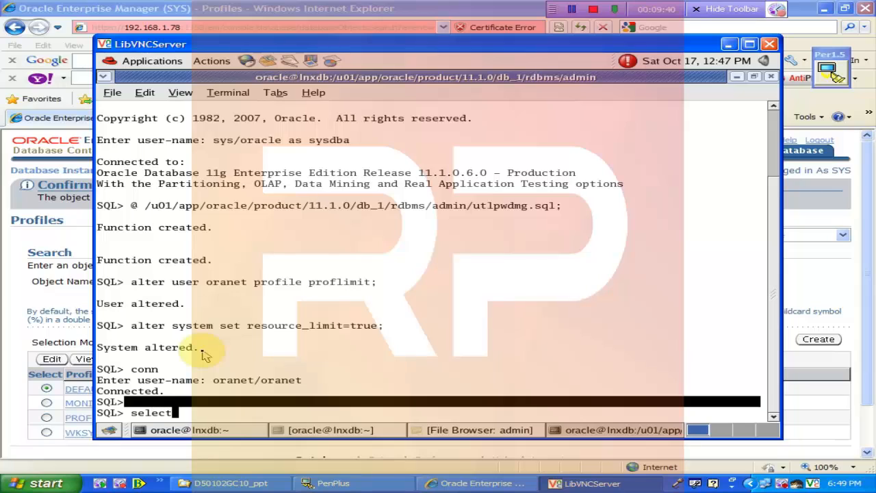
text( * from scott.dept;)
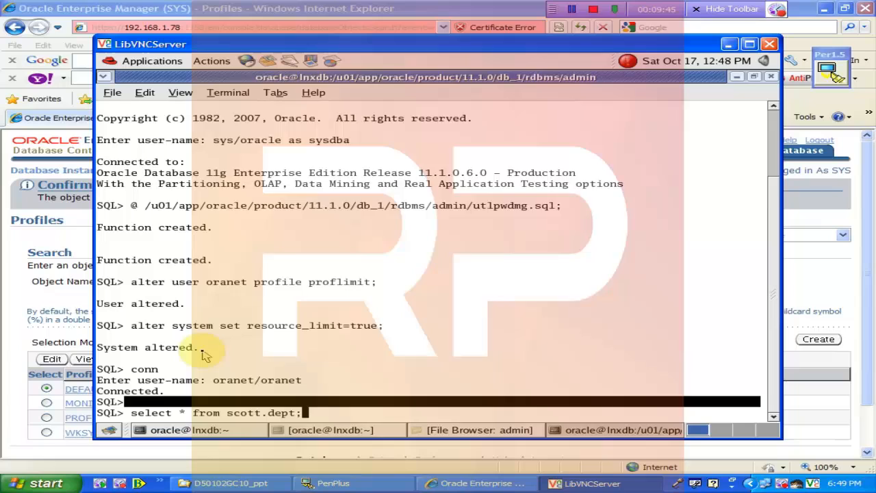
key(Return)
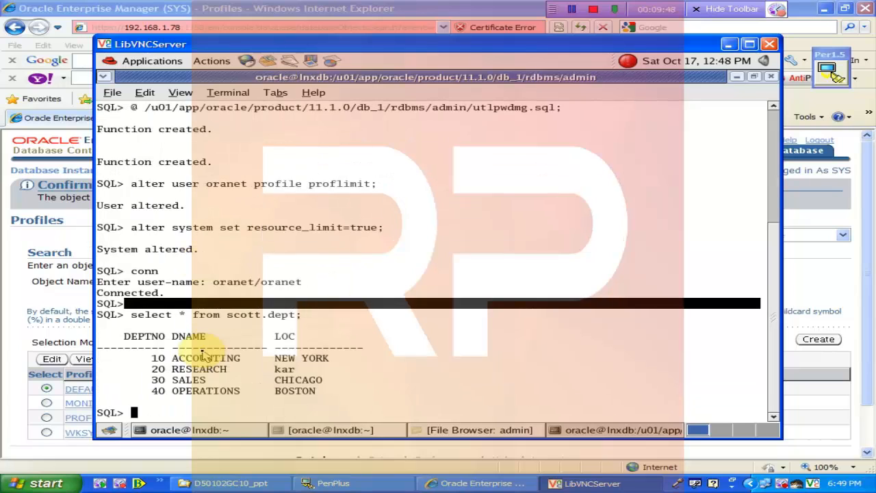
text(select *)
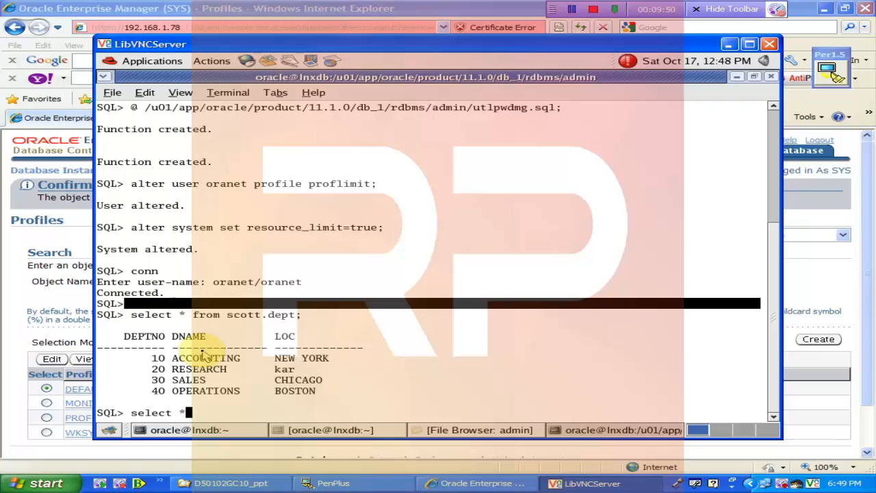
text( from dba_)
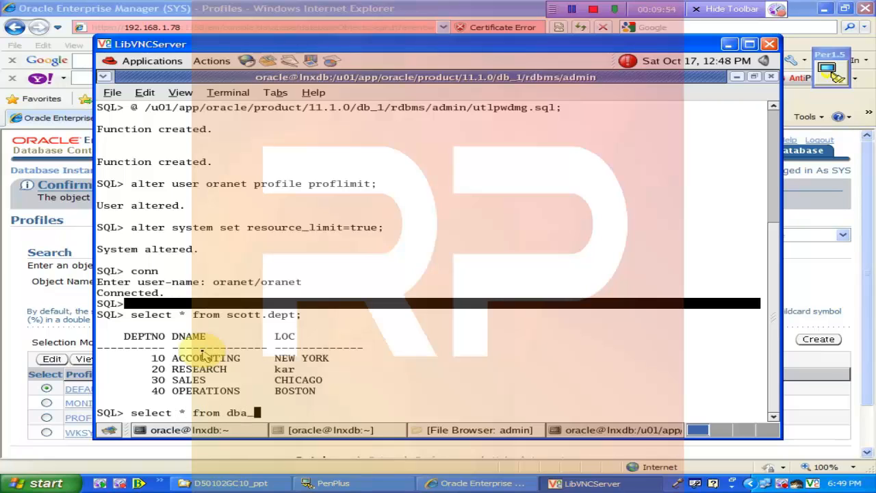
text(objects;)
key(Return)
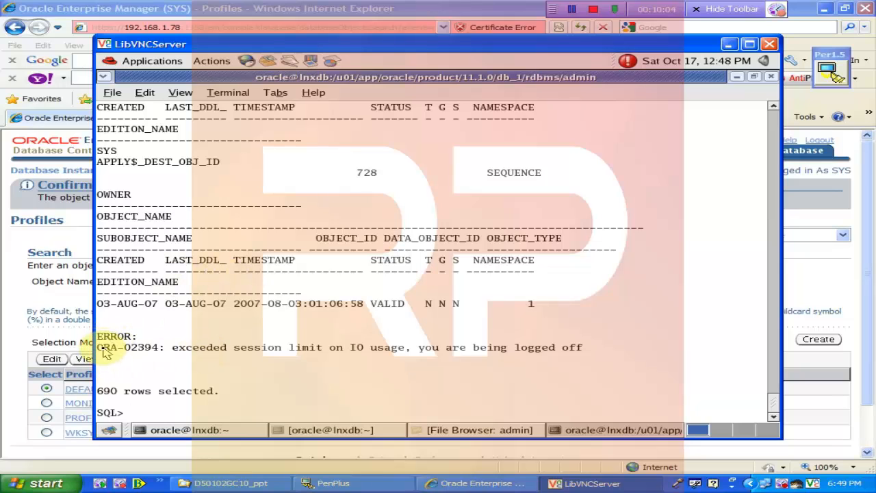
- Highlight the ORA-02394 error line, then handwrite a boxed 200 and circle 690 with the pen
drag(97, 347, 404, 349)
drag(276, 349, 586, 349)
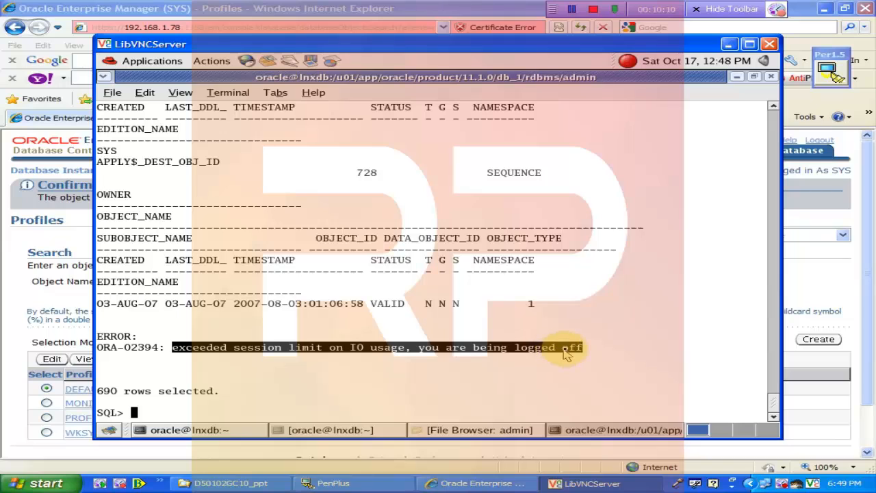
click(828, 69)
mouse_move(568, 174)
mouse_down()
mouse_move(561, 206)
mouse_move(597, 210)
mouse_up()
drag(610, 189, 618, 188)
drag(628, 183, 630, 181)
mouse_move(550, 164)
mouse_down()
mouse_move(594, 160)
mouse_move(520, 198)
mouse_up()
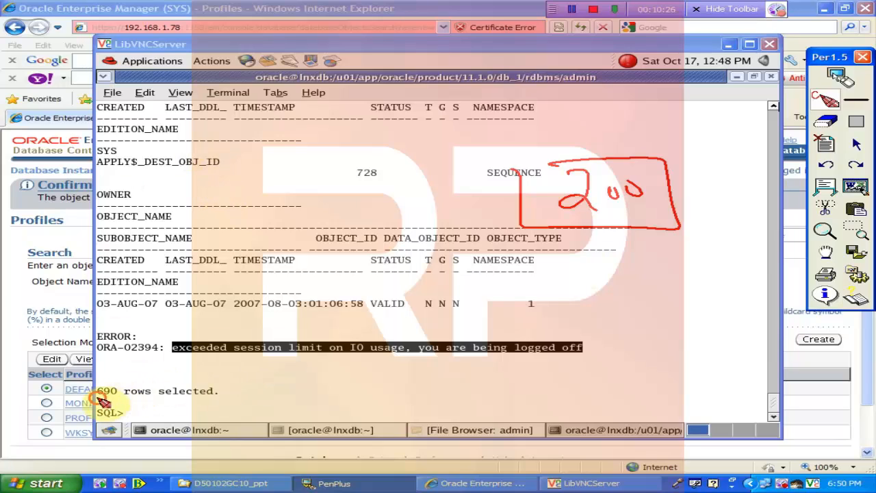
mouse_move(101, 400)
mouse_down()
mouse_move(131, 410)
mouse_move(121, 380)
mouse_move(512, 275)
mouse_move(565, 223)
mouse_move(572, 153)
mouse_move(219, 360)
mouse_move(140, 368)
mouse_up()
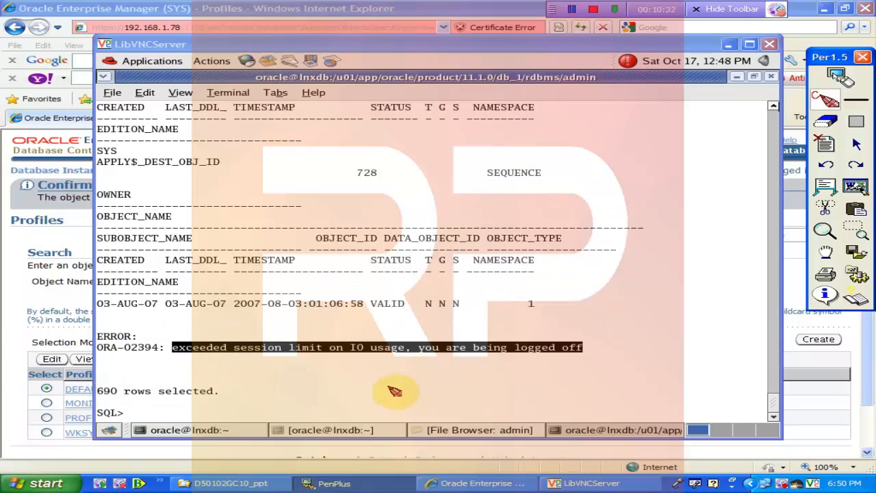
click(841, 76)
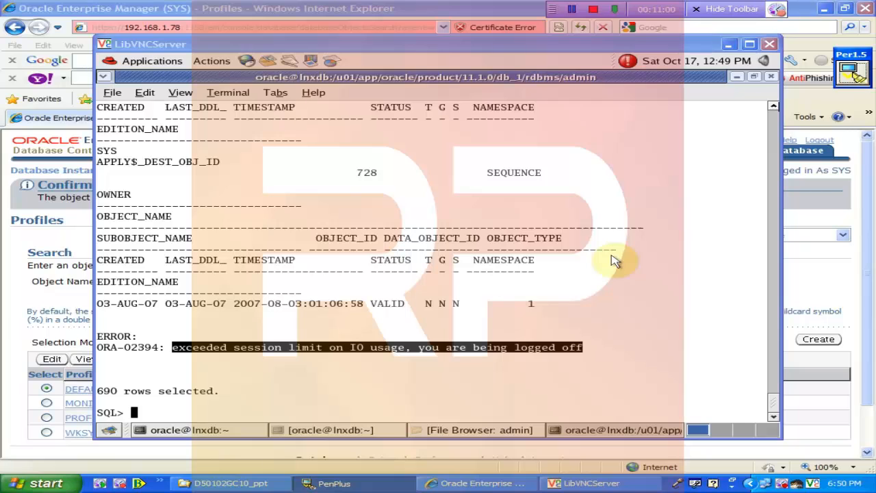
- Minimize the LibVNCServer terminal window and bring up a blank PenPlus whiteboard
click(728, 44)
click(856, 79)
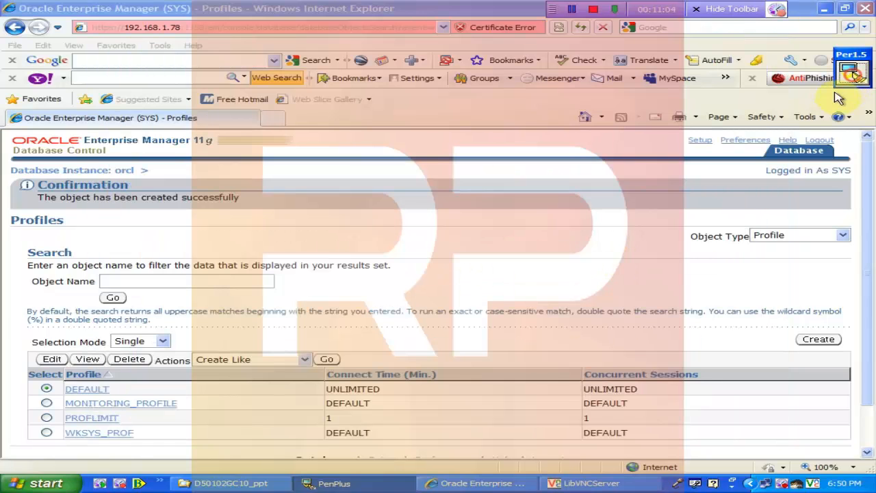
click(825, 186)
- Sketch boxed VPD and TDE labels on the whiteboard with arrows leading into both
mouse_move(415, 78)
mouse_down()
mouse_move(454, 98)
mouse_move(459, 71)
mouse_up()
drag(490, 66, 484, 110)
drag(518, 75, 520, 104)
mouse_move(395, 55)
mouse_down()
mouse_move(582, 161)
mouse_move(387, 61)
mouse_up()
drag(412, 190, 473, 190)
drag(450, 192, 449, 229)
drag(487, 198, 546, 225)
drag(401, 218, 578, 175)
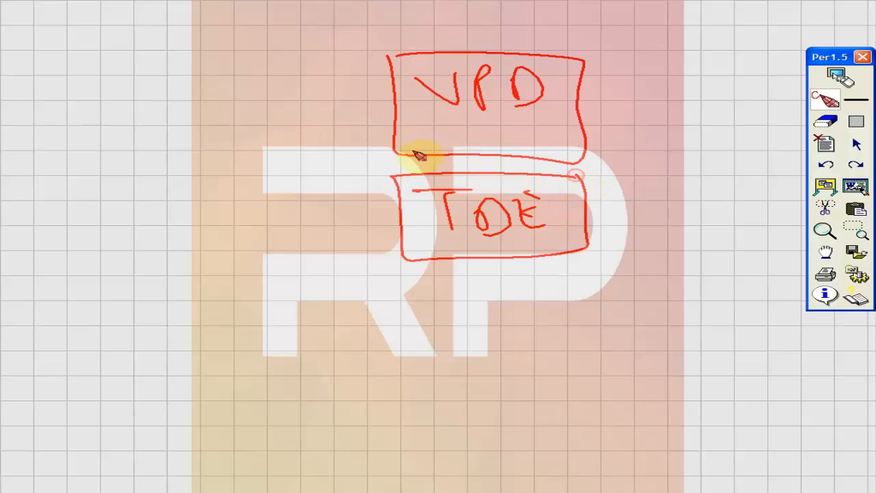
mouse_move(311, 116)
mouse_down()
mouse_move(387, 110)
mouse_move(382, 128)
mouse_up()
mouse_move(317, 210)
mouse_down()
mouse_move(375, 198)
mouse_move(374, 219)
mouse_up()
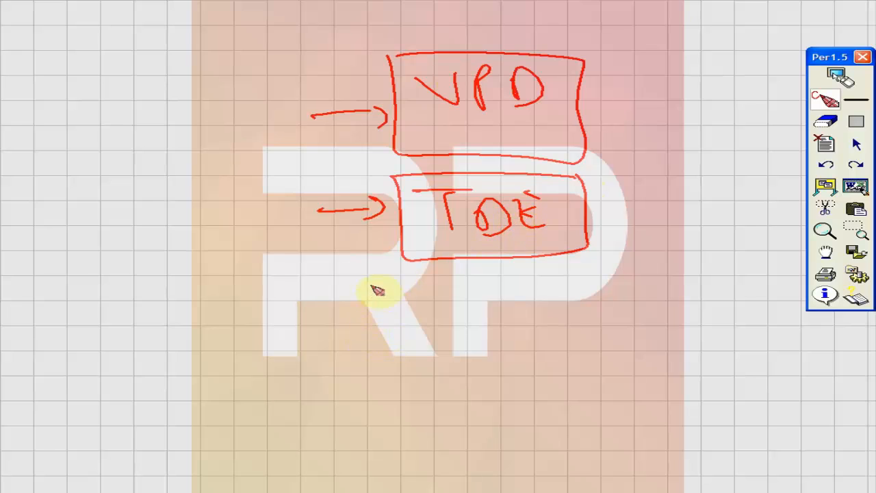
- Add arrows and a boxed 256 below the TDE box, then erase the sketch and close the whiteboard
drag(566, 108, 640, 113)
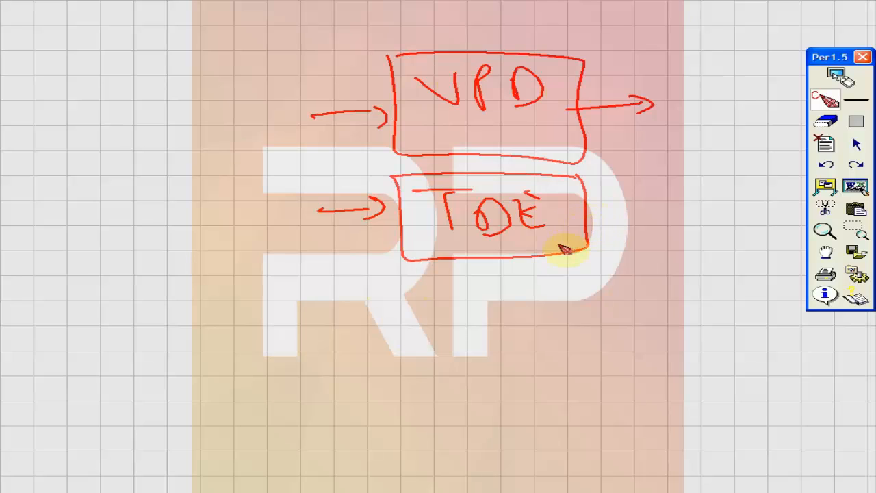
drag(536, 239, 546, 278)
drag(605, 302, 597, 323)
mouse_move(513, 299)
mouse_down()
mouse_move(630, 281)
mouse_move(488, 277)
mouse_up()
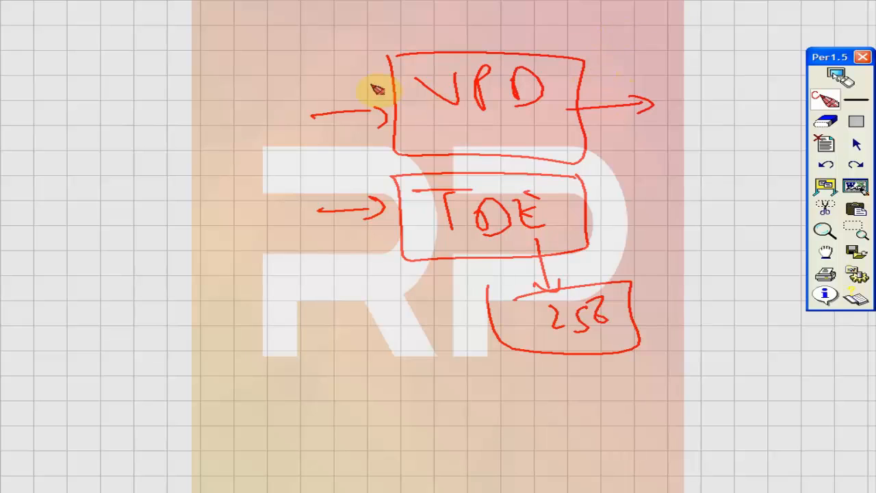
drag(412, 76, 193, 146)
drag(222, 123, 222, 147)
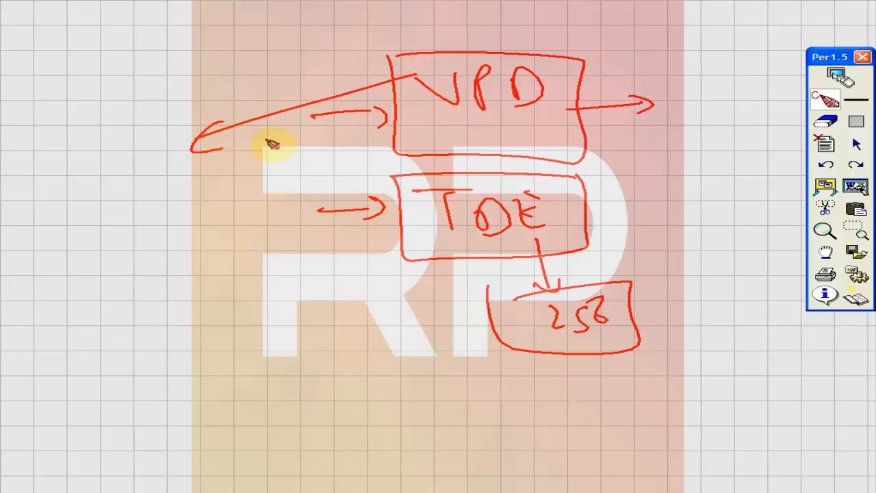
mouse_move(425, 87)
mouse_down()
mouse_move(560, 69)
mouse_move(344, 118)
mouse_move(462, 179)
mouse_move(507, 300)
mouse_move(448, 159)
mouse_move(326, 120)
mouse_move(307, 150)
mouse_up()
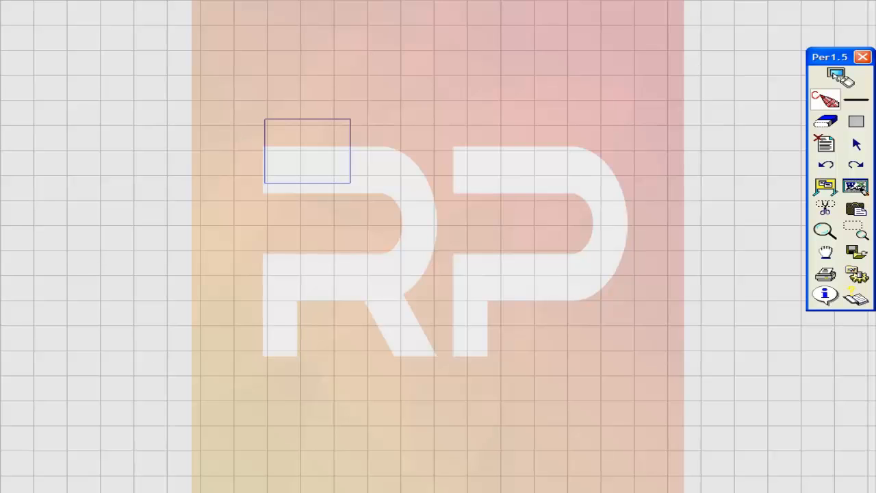
click(837, 77)
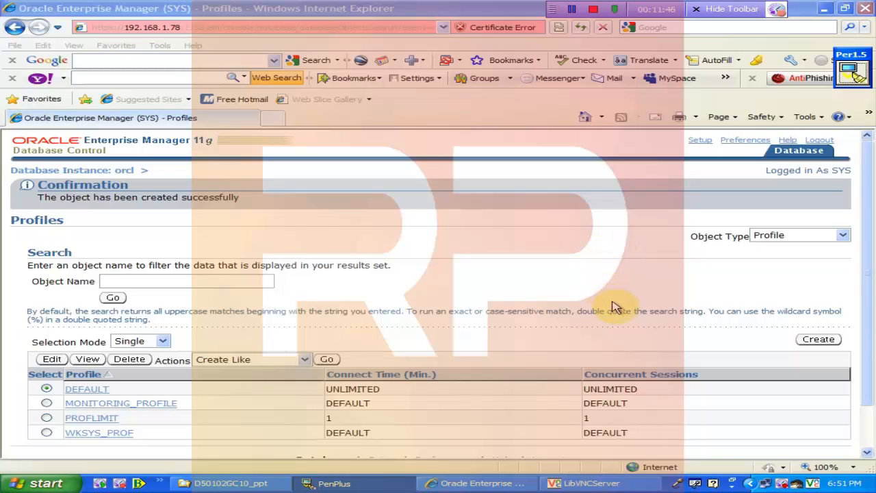